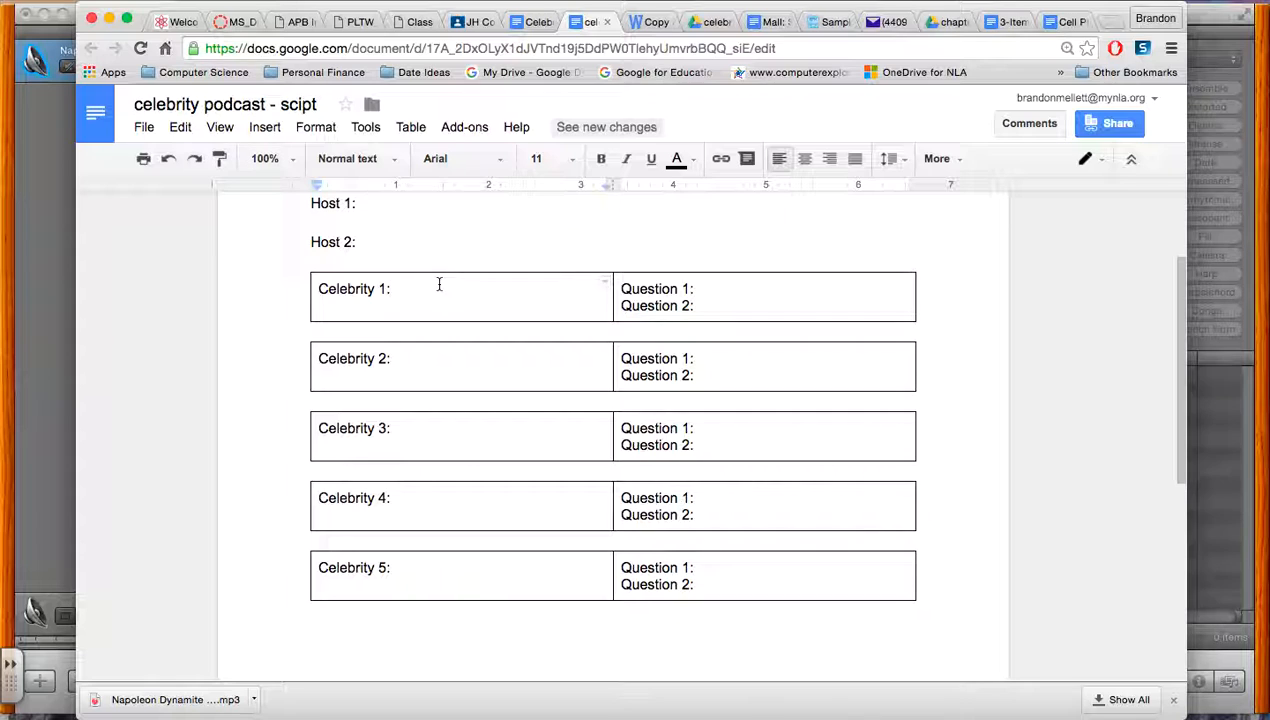
Open the celebrity sound bites folder from the podcast assignment in Google Classroom and look through its audio files
click(472, 21)
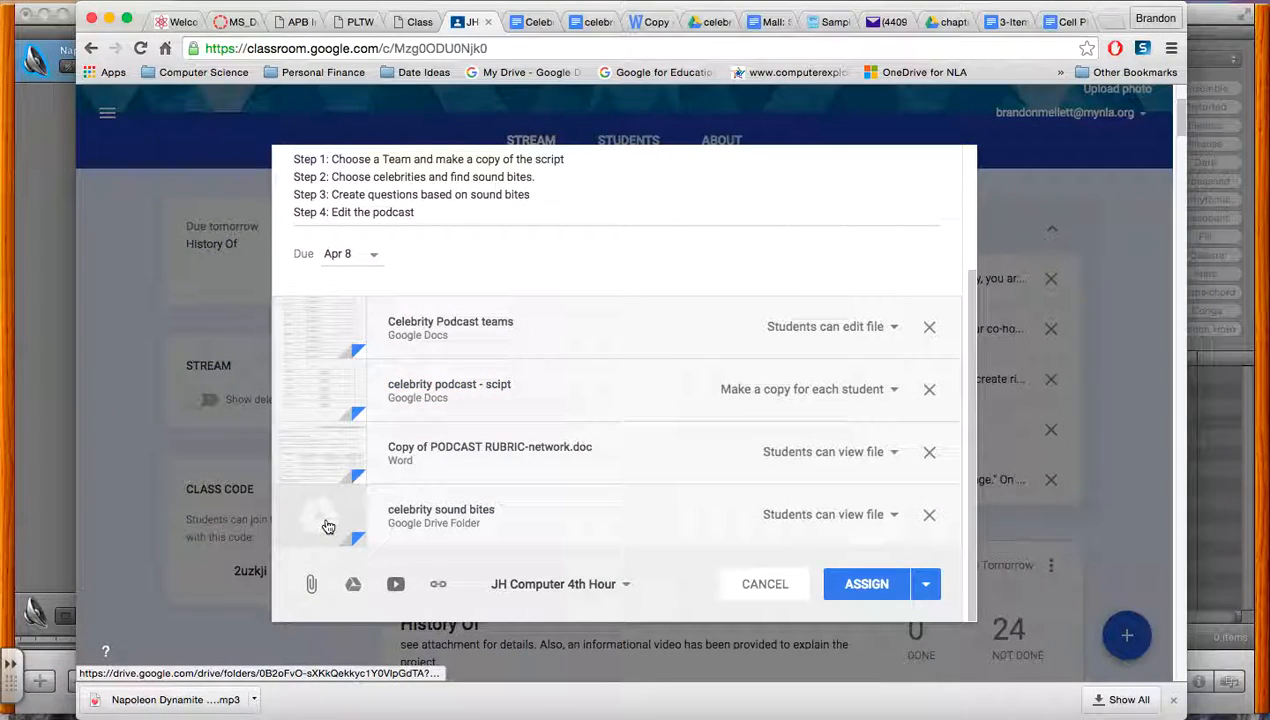
click(328, 526)
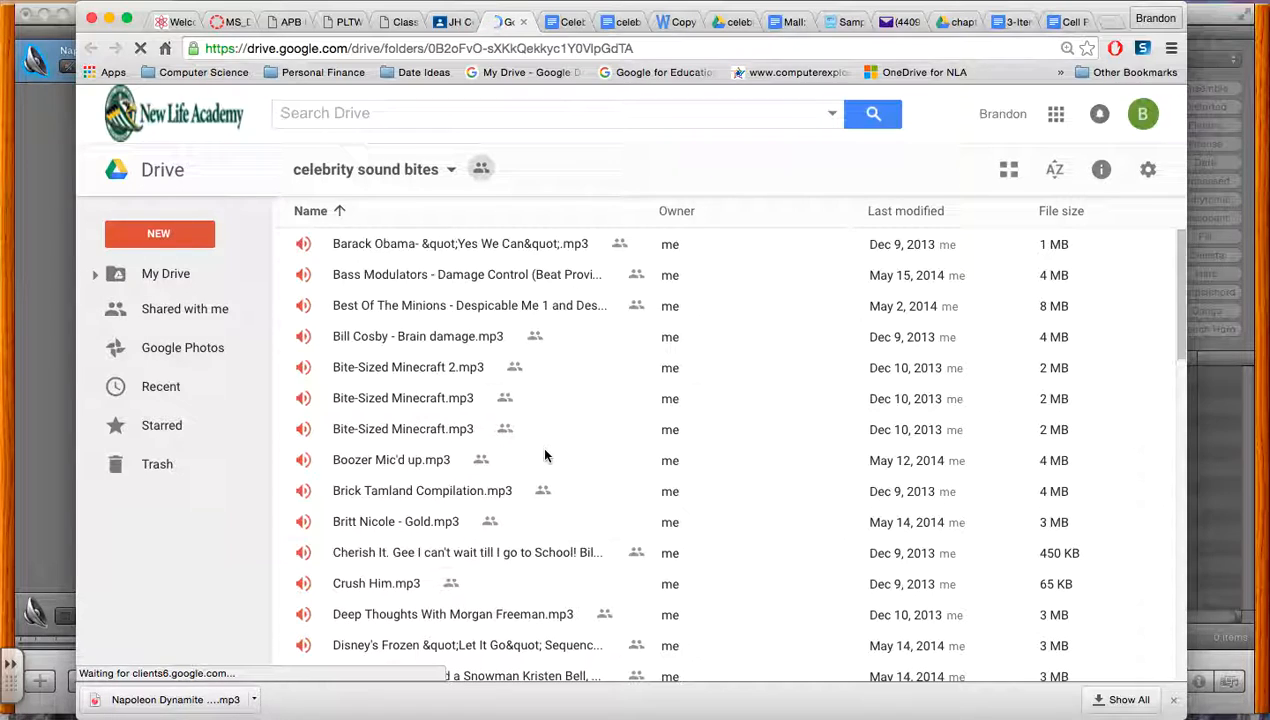
scroll(545, 455, down, 5)
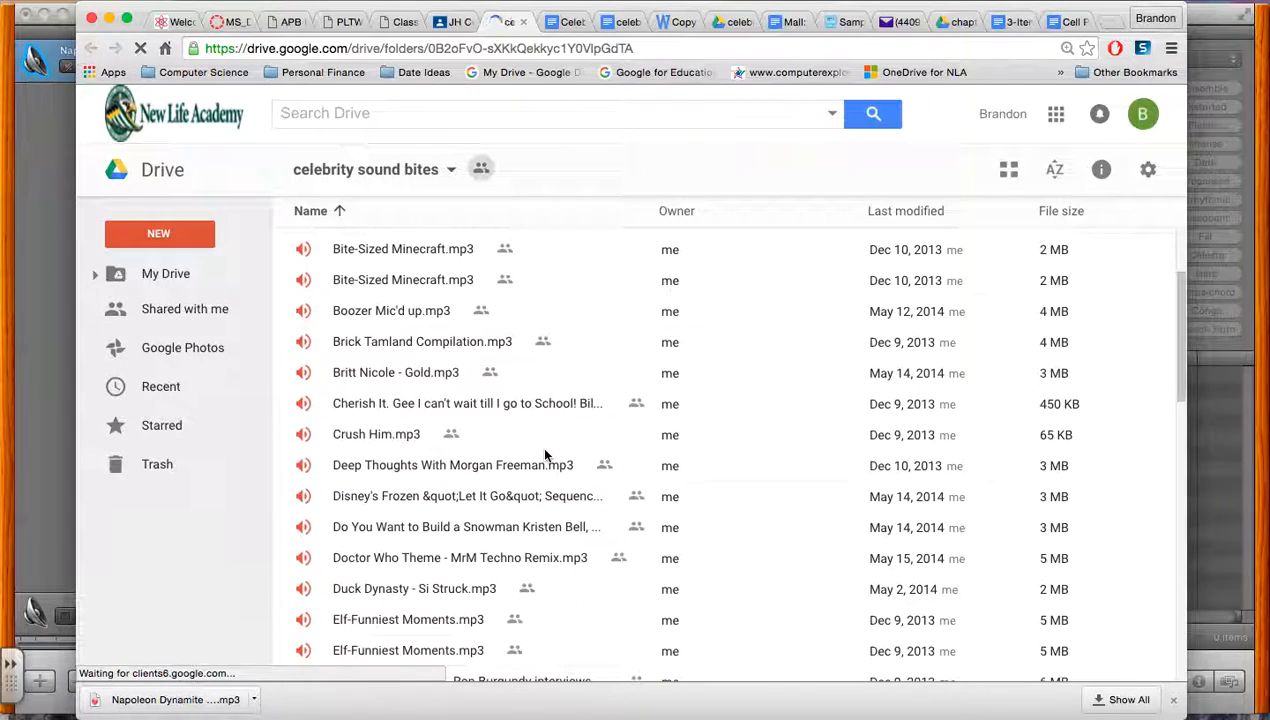
scroll(545, 455, down, 1)
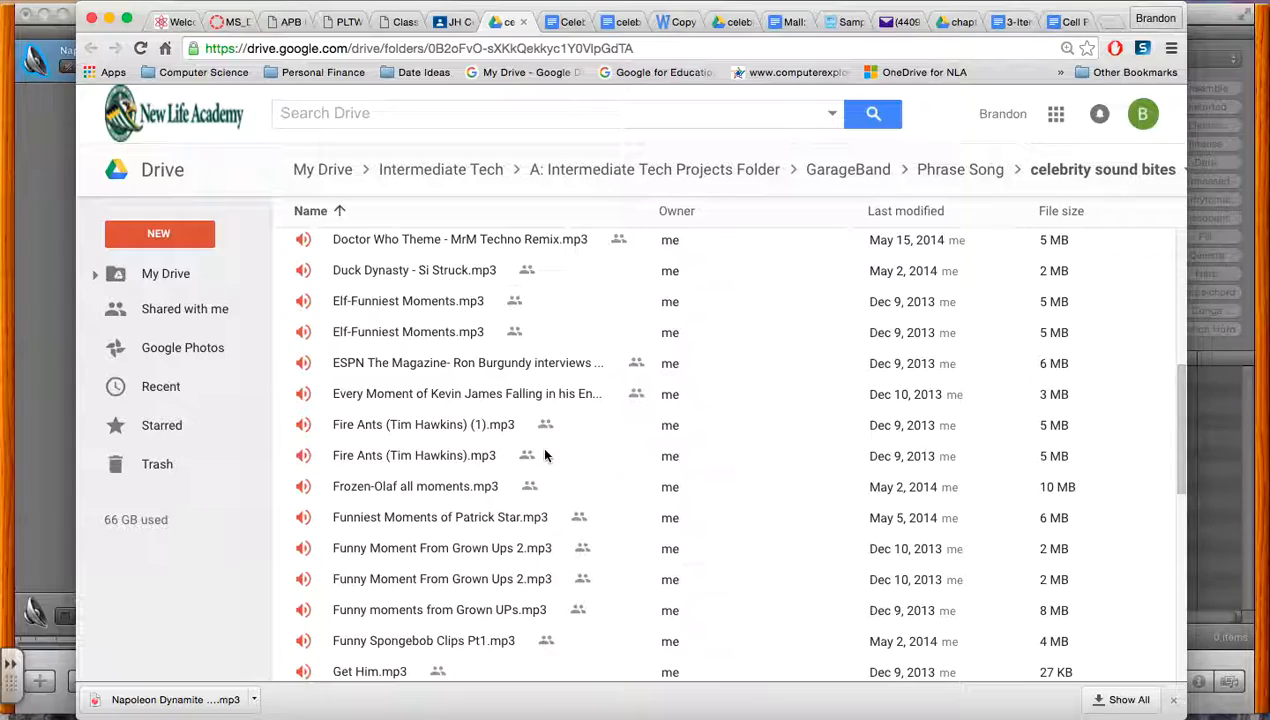
scroll(545, 455, down, 10)
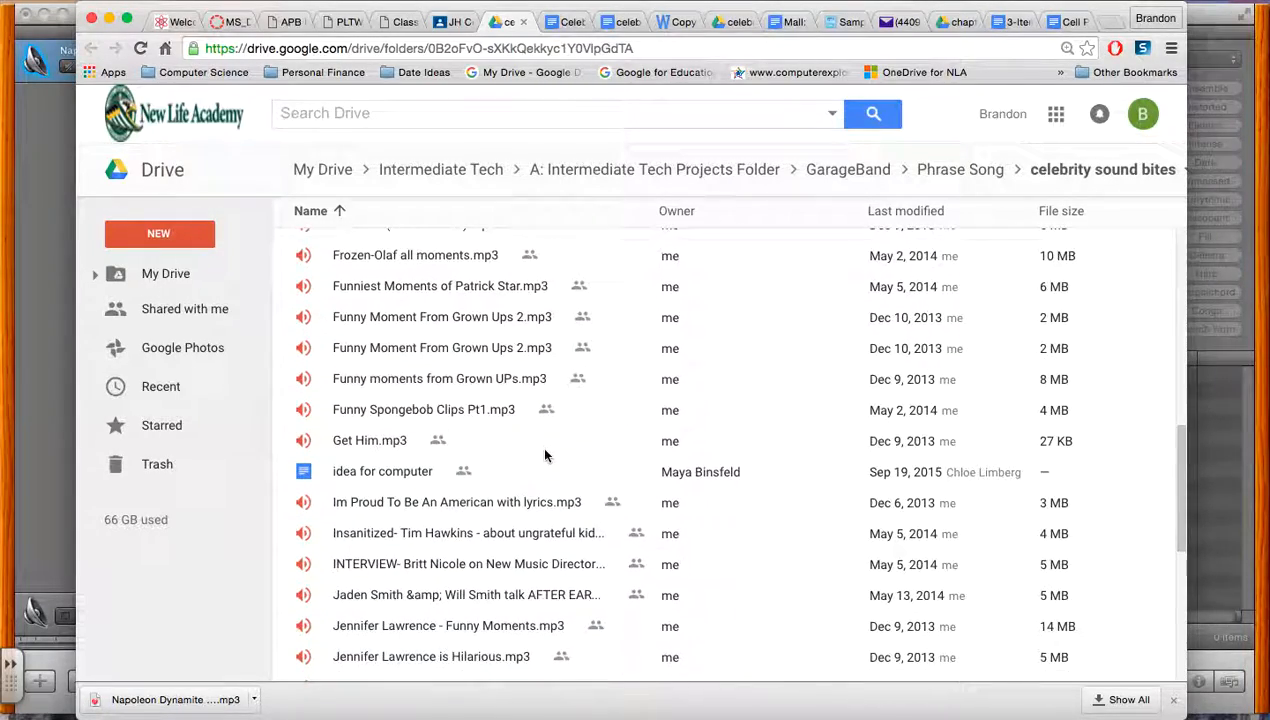
scroll(545, 455, down, 15)
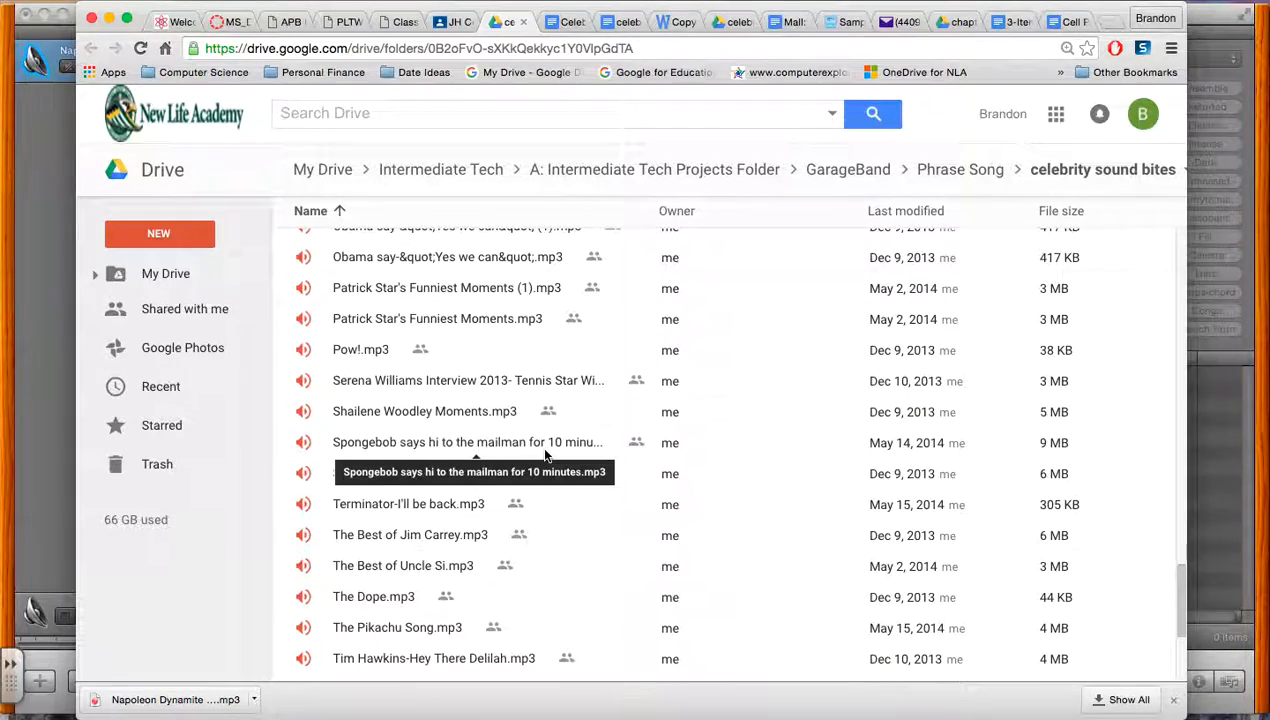
scroll(598, 578, down, 5)
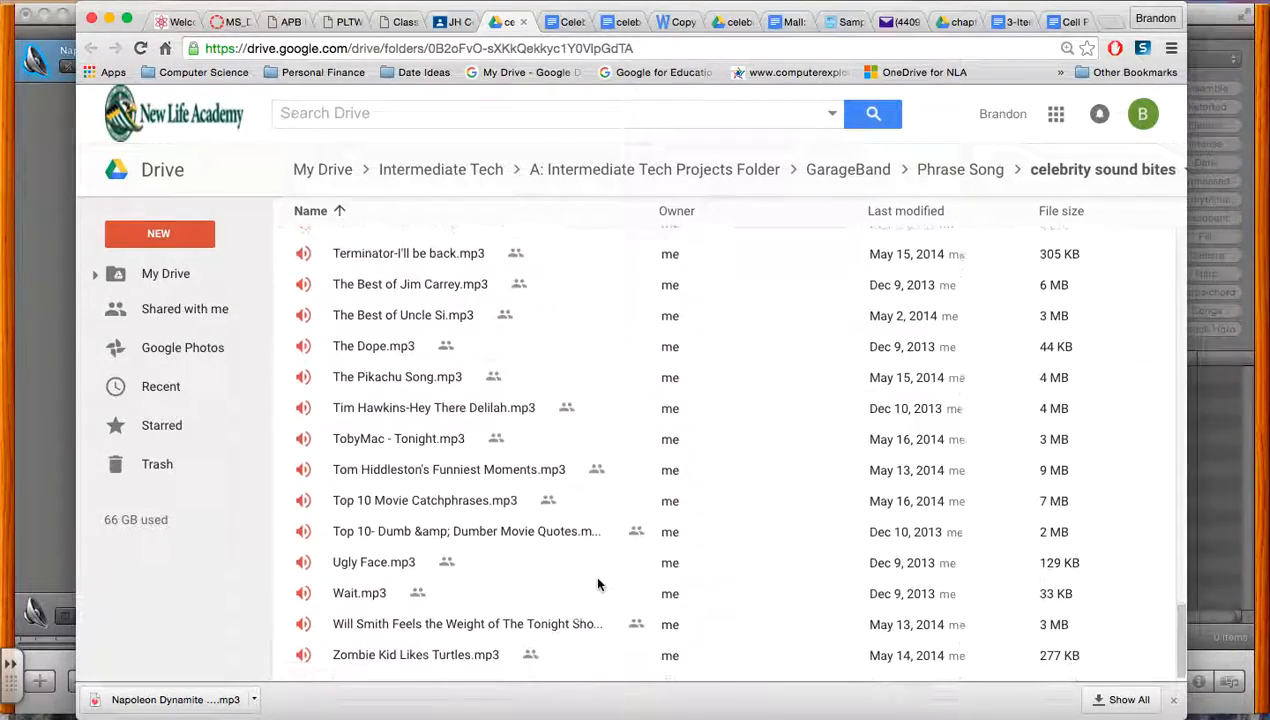
scroll(598, 584, up, 20)
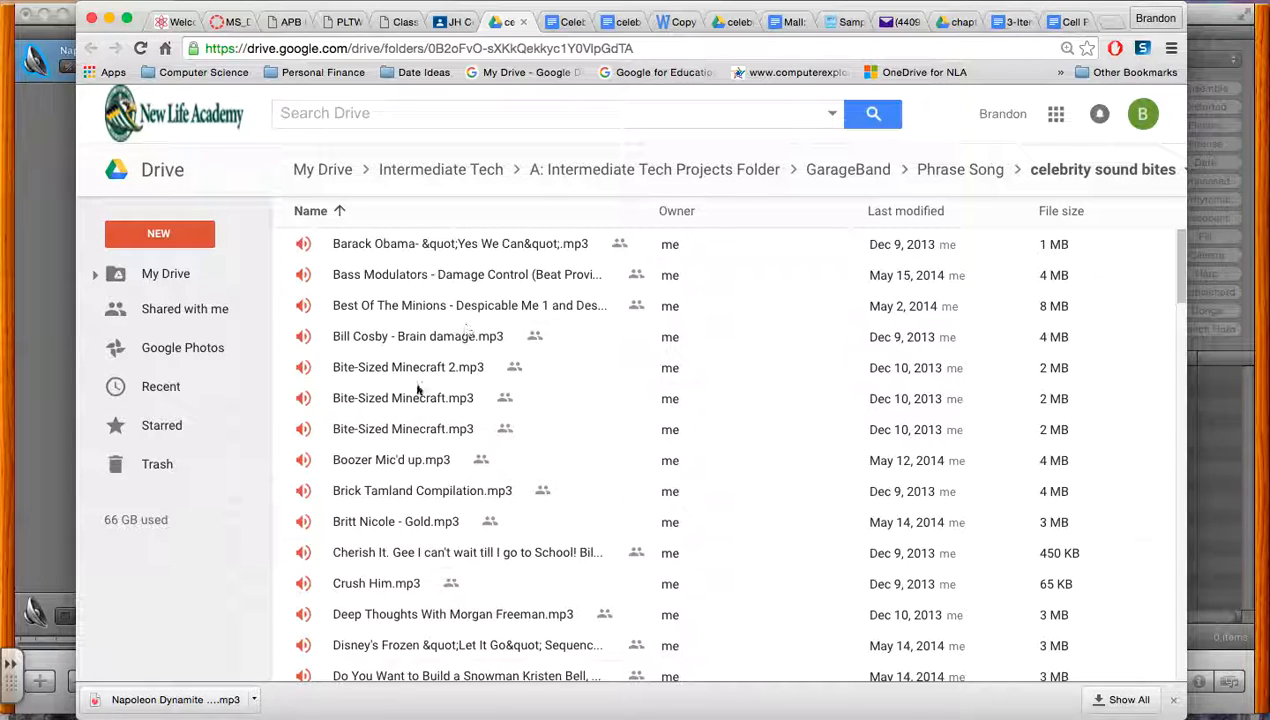
scroll(449, 576, down, 1)
scroll(449, 576, down, 1)
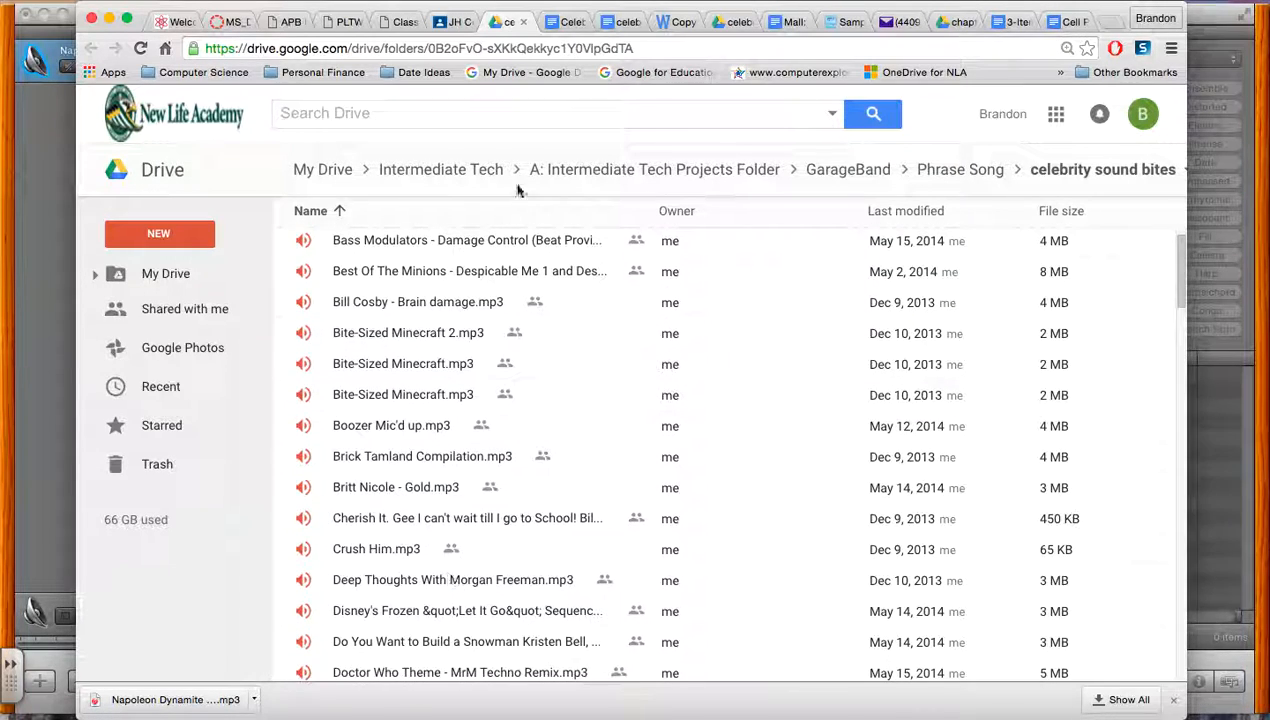
Close the duplicate folder tab, then preview and pause Napoleon Dynamite Freaking Sweet Quotes (Top 15).mp3 in the already open sound bites folder
click(524, 24)
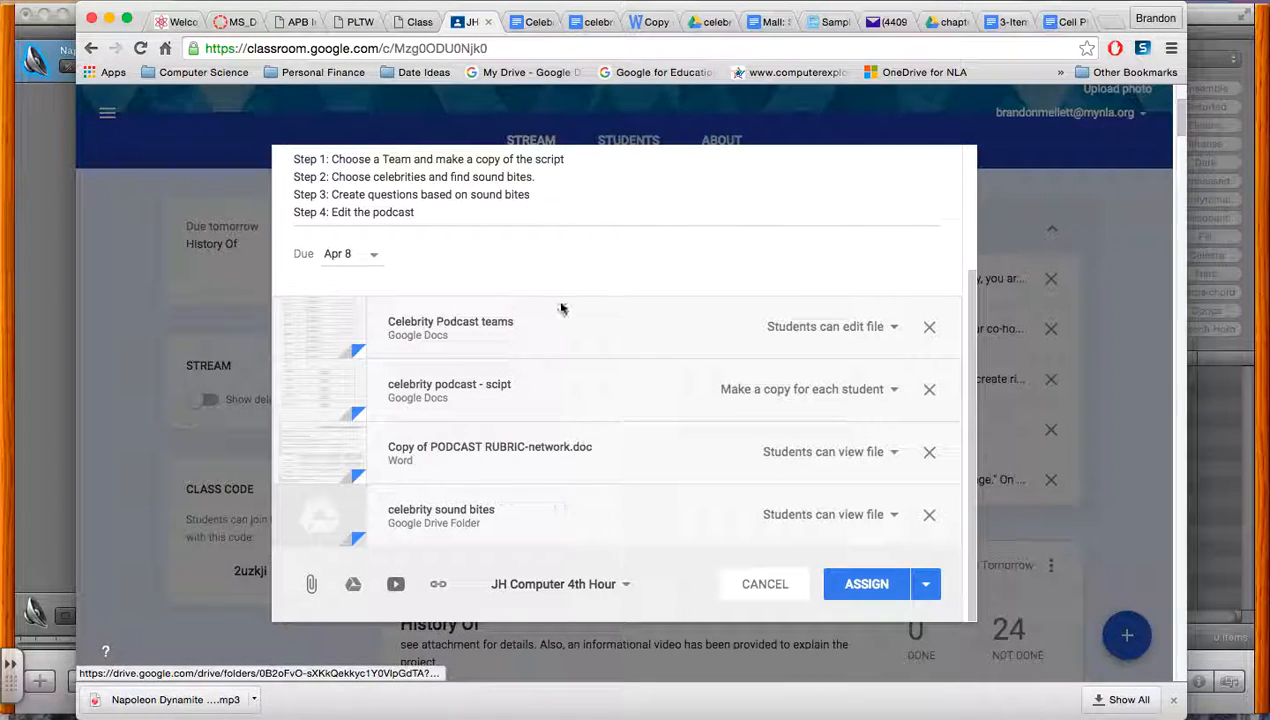
click(700, 24)
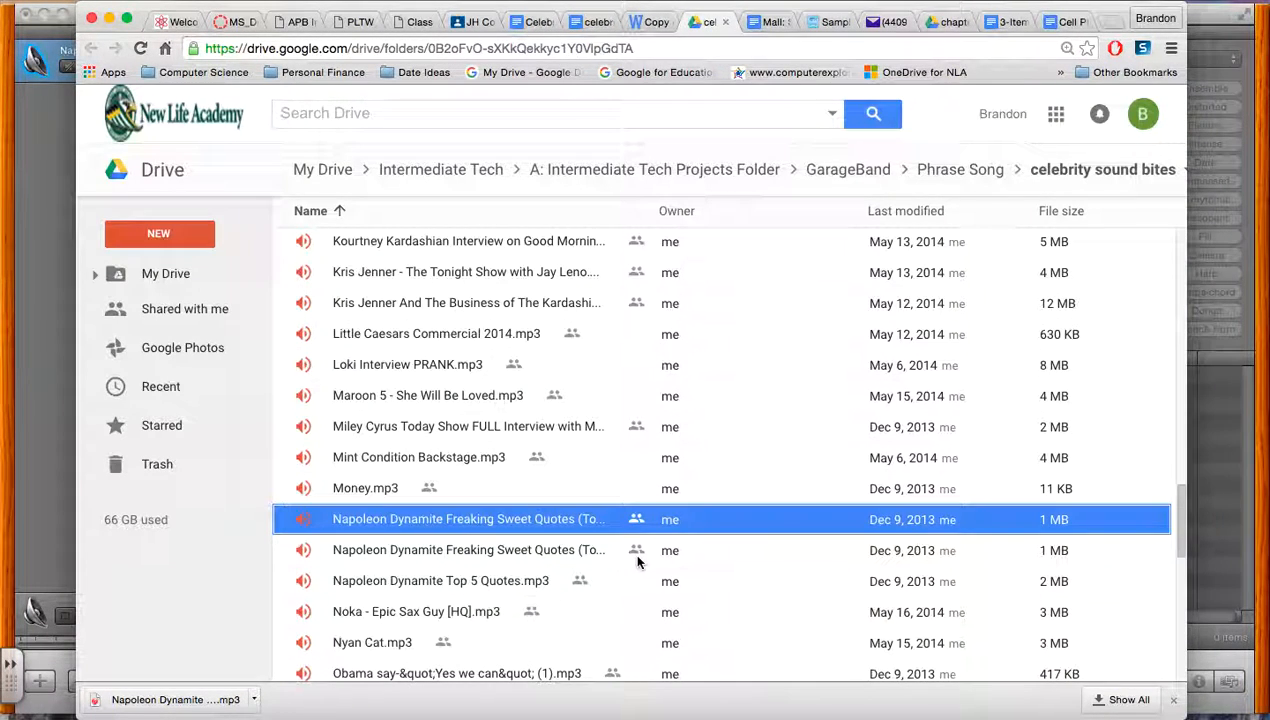
double_click(566, 519)
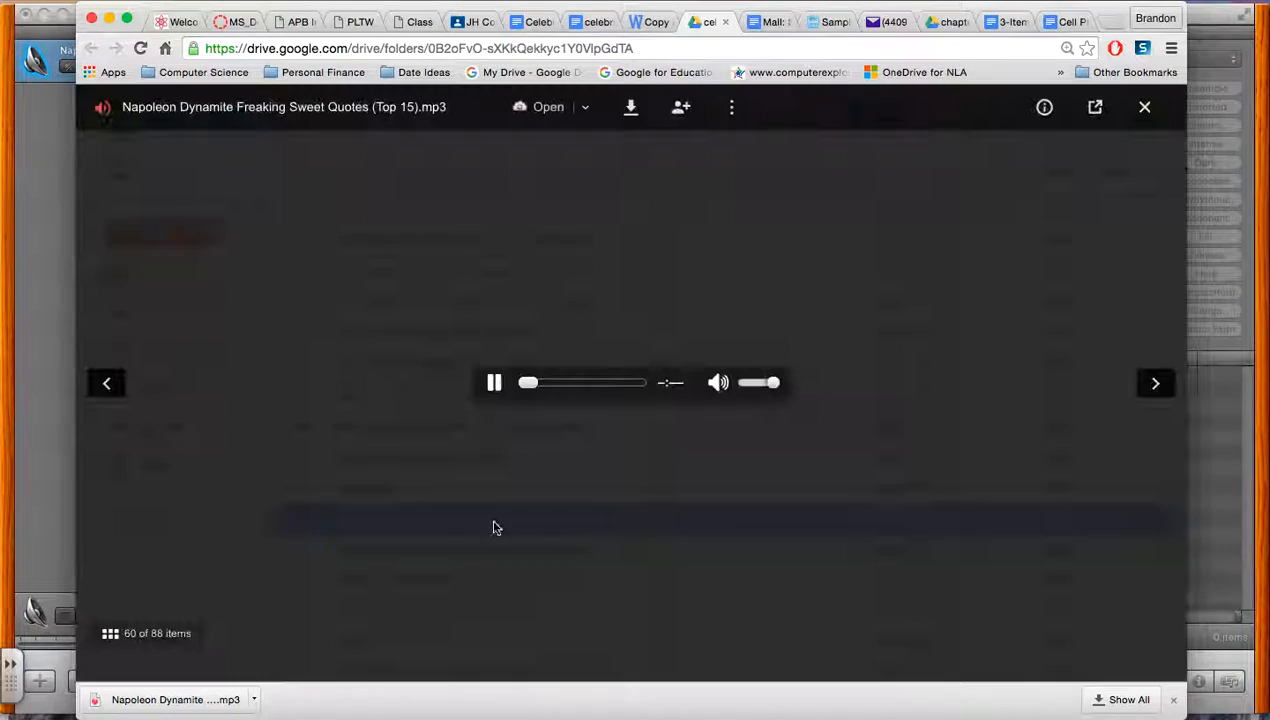
click(492, 382)
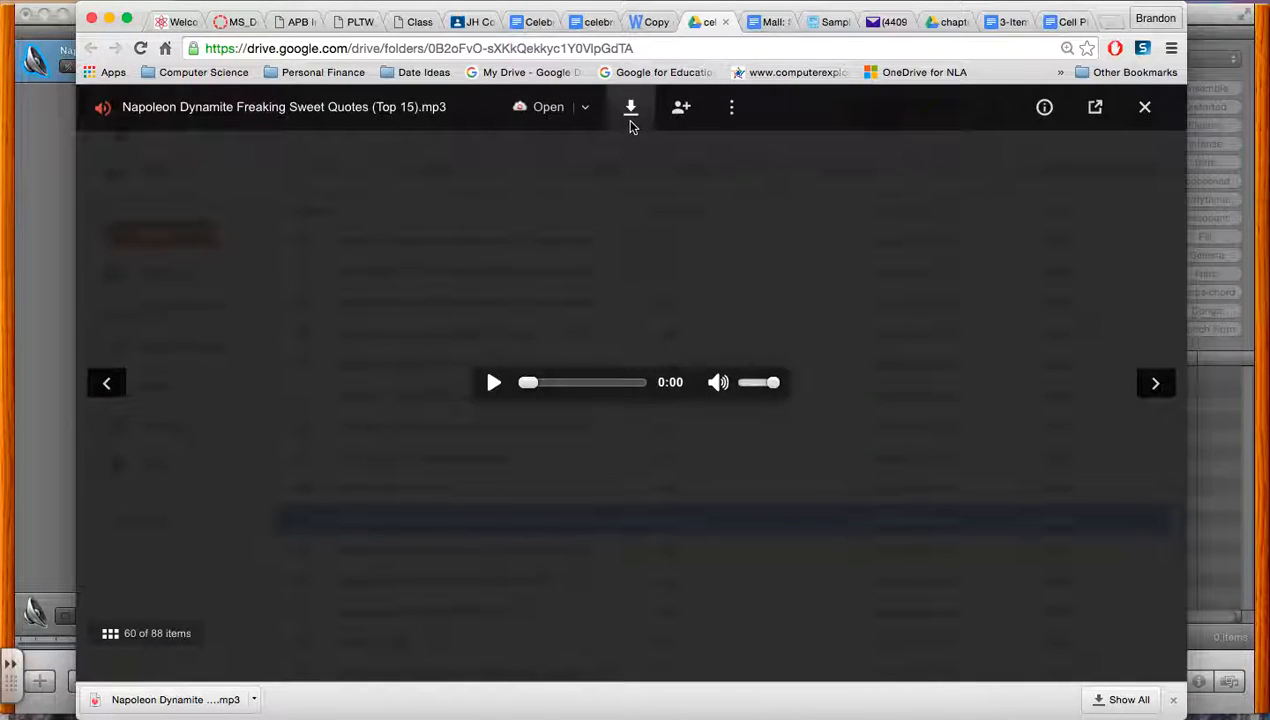
click(660, 340)
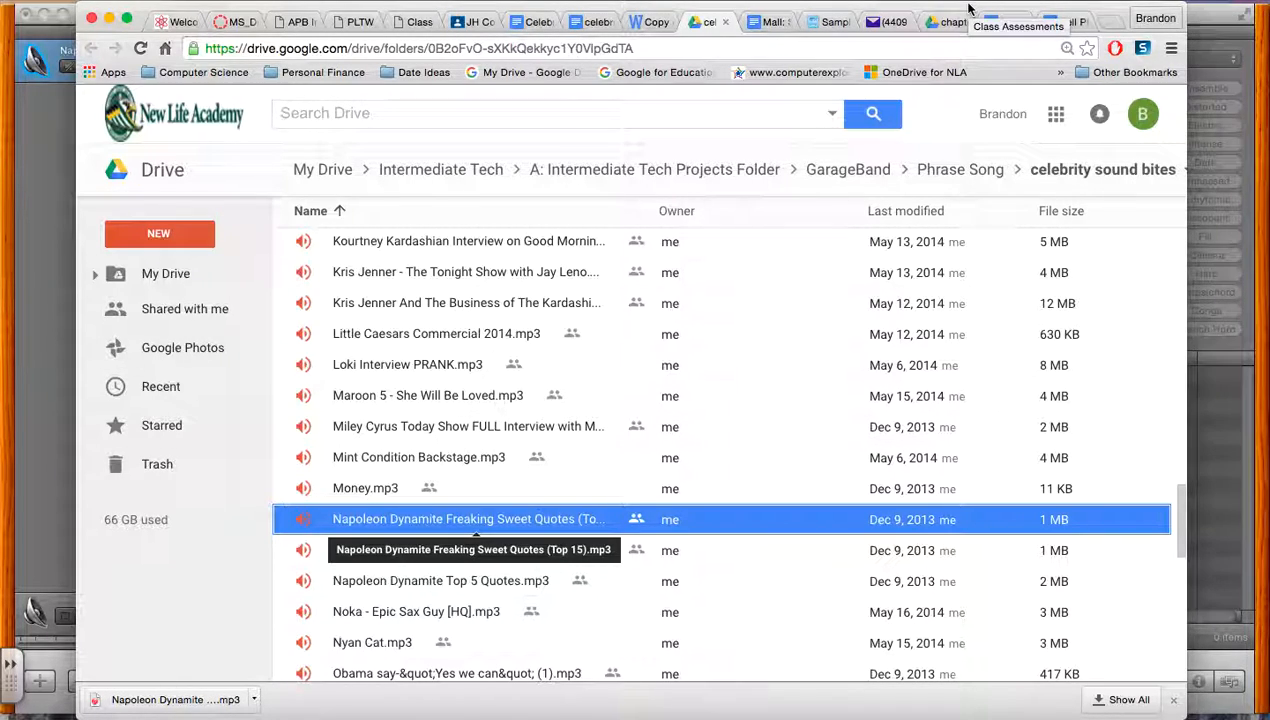
Move the browser window aside to view the imported Napoleon Dynamite clip in GarageBand, and bring the browser back to its original place
drag(554, 8, 1109, 8)
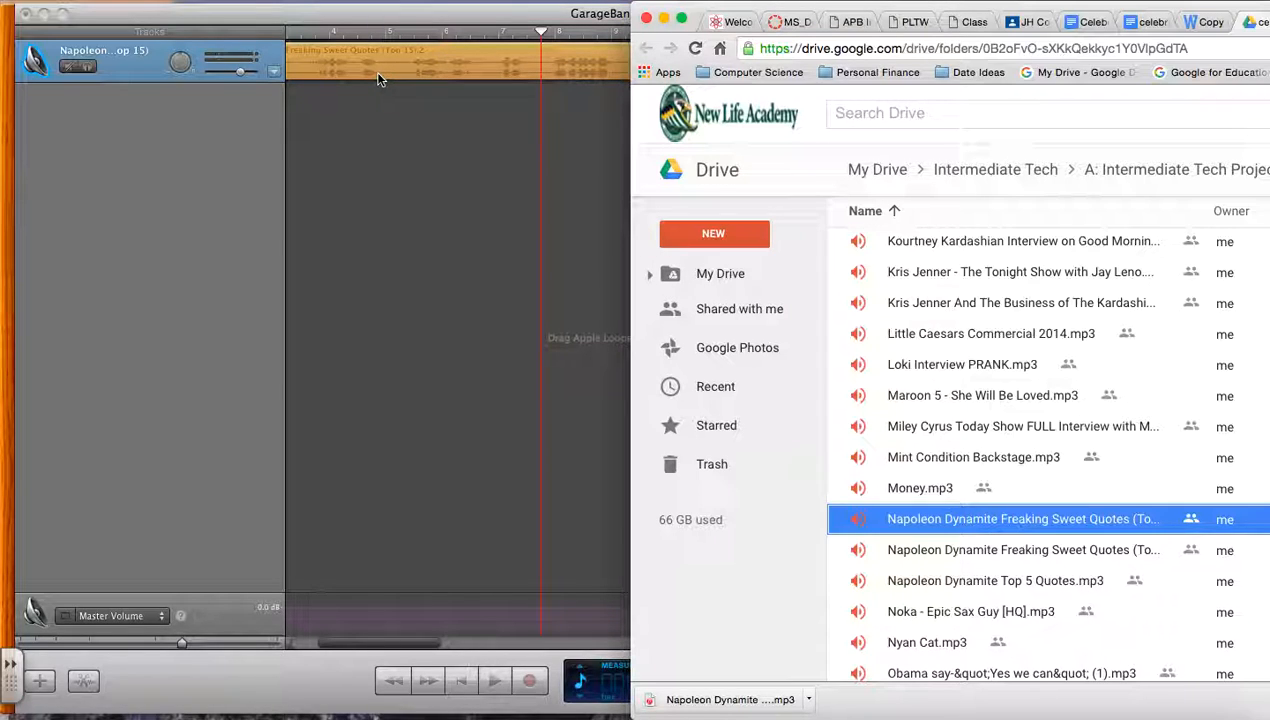
click(402, 130)
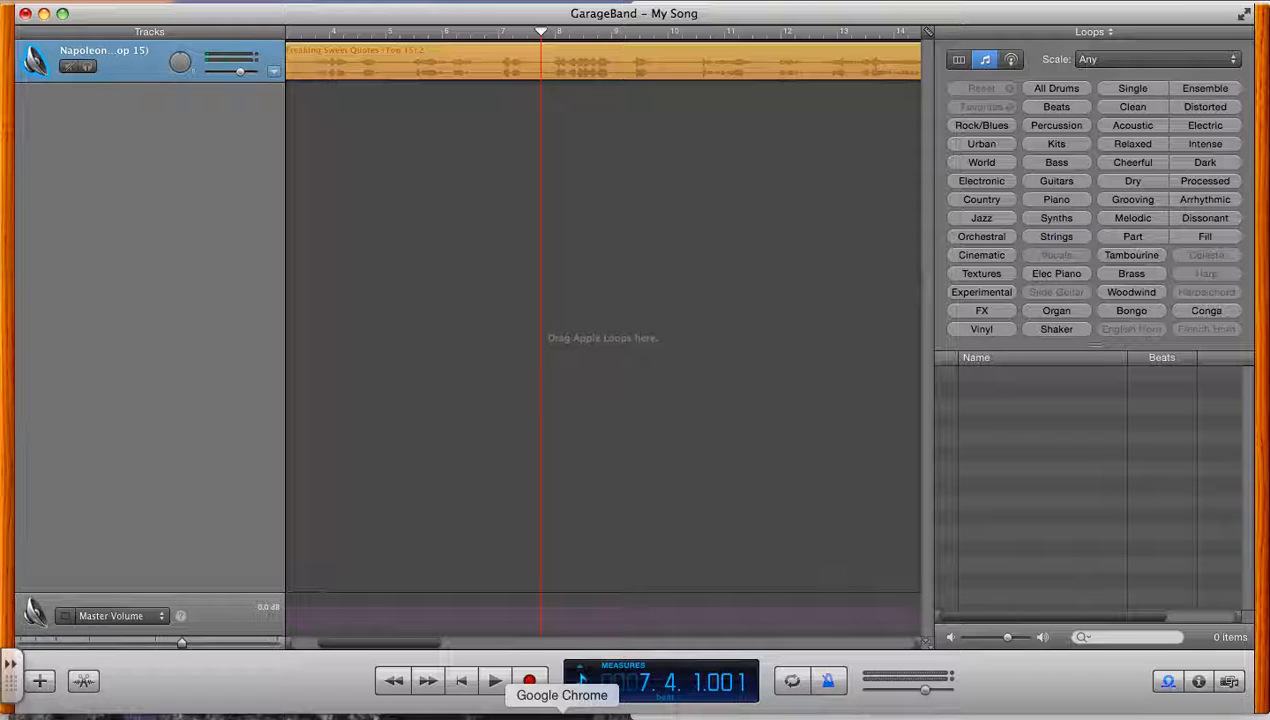
click(562, 712)
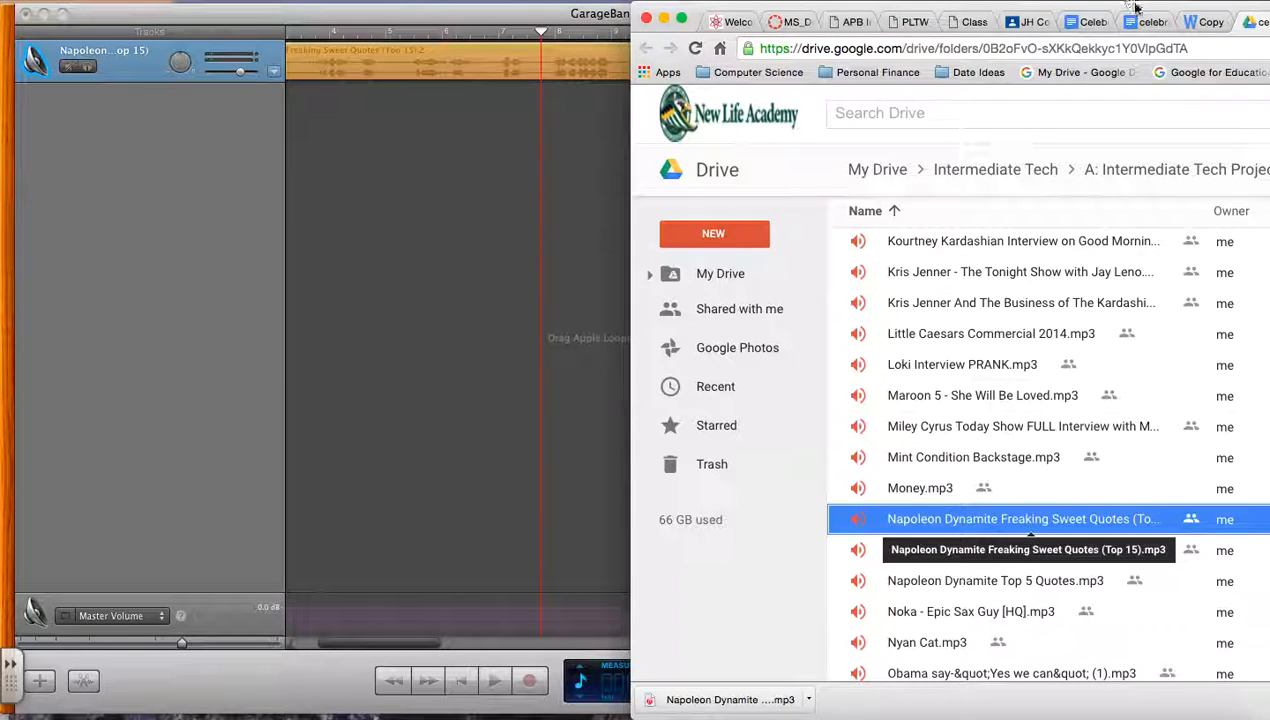
drag(1127, 14, 590, 30)
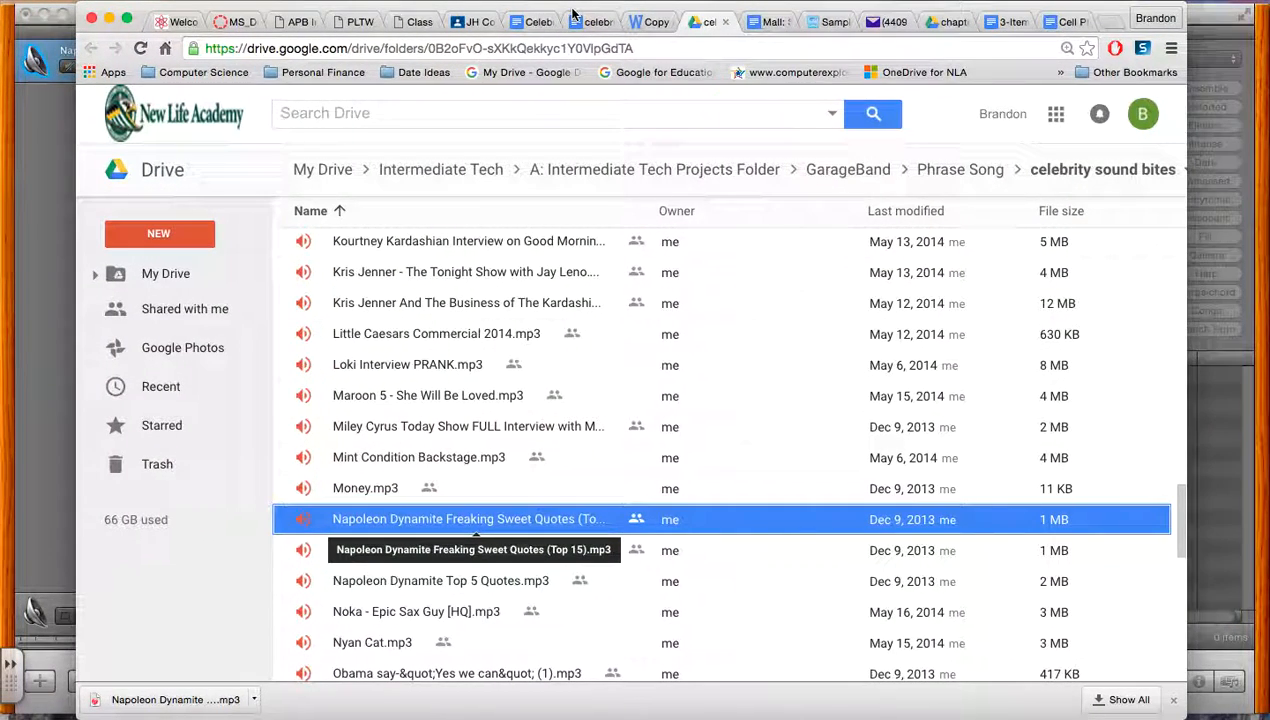
click(595, 30)
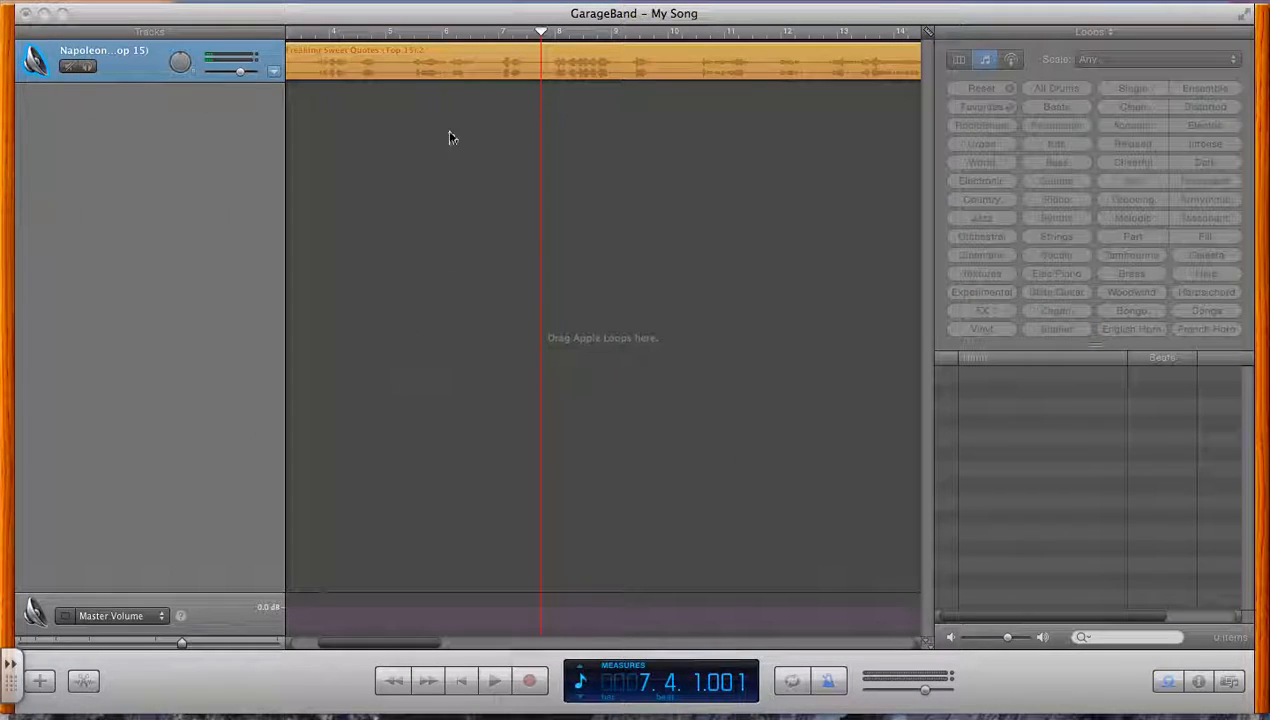
Switch to GarageBand and play the Napoleon Dynamite clip from about measure 4 while adjusting the system volume
click(440, 66)
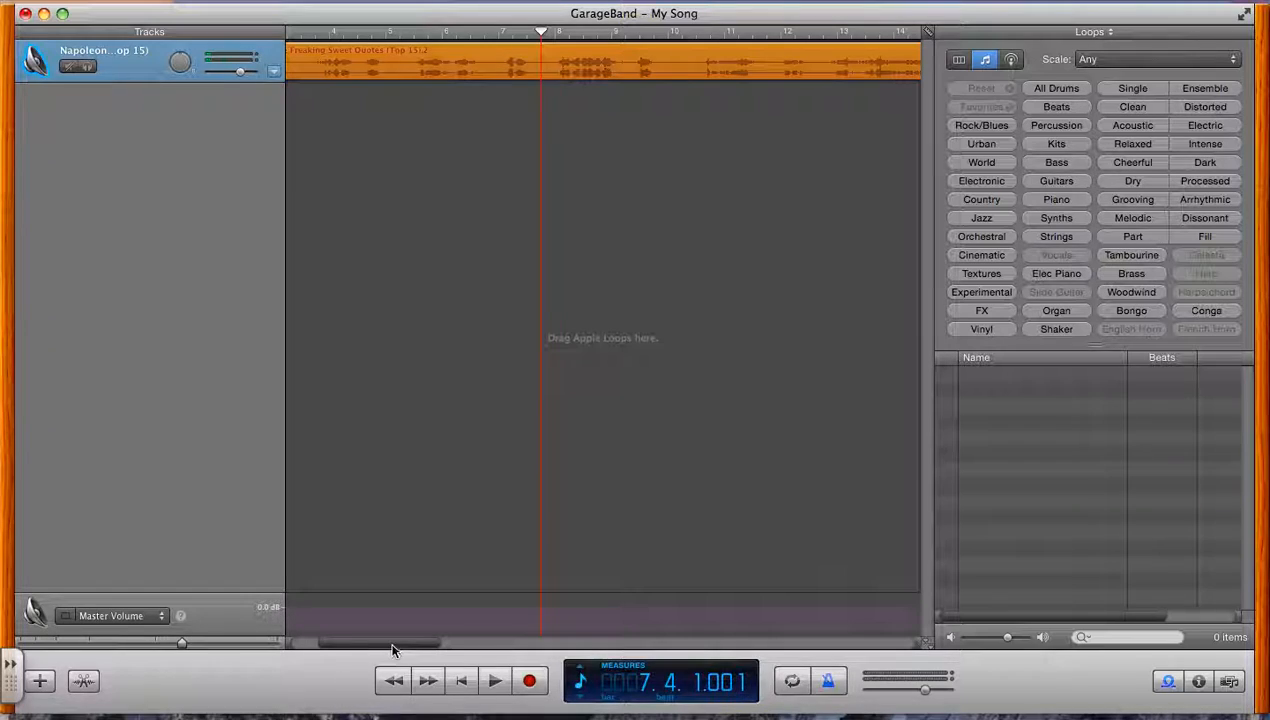
drag(394, 649, 335, 649)
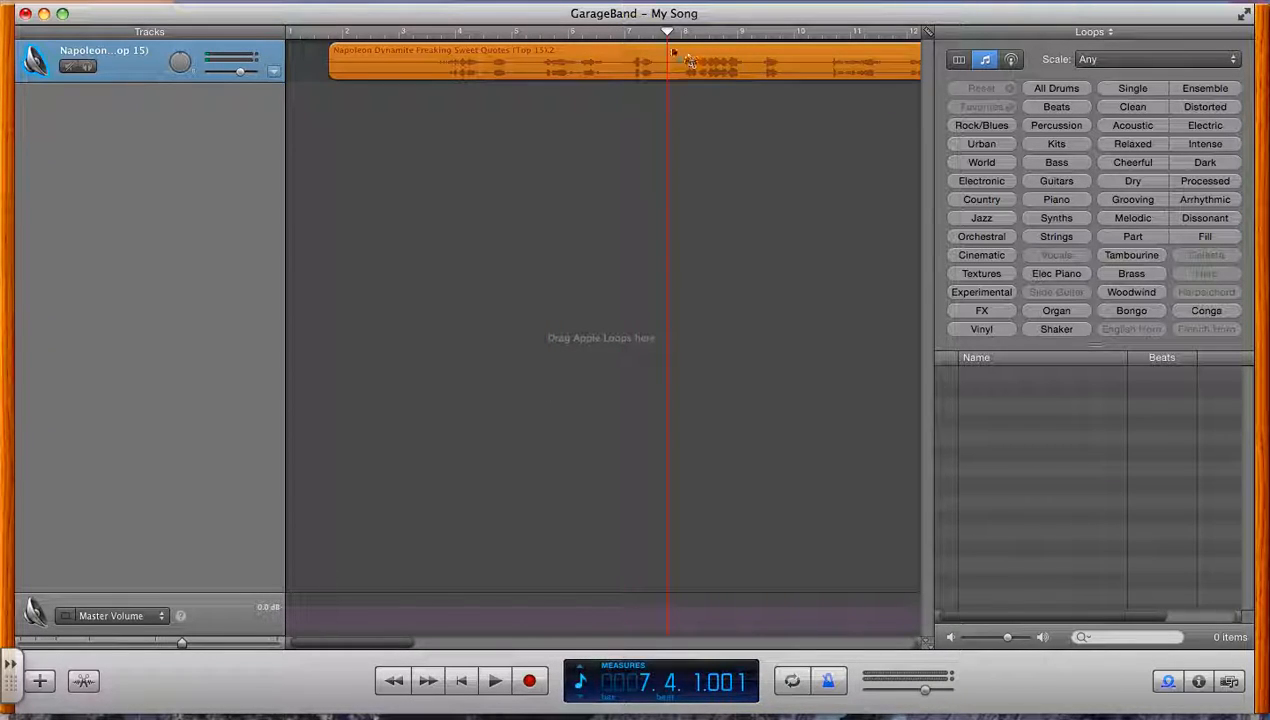
drag(668, 32, 456, 44)
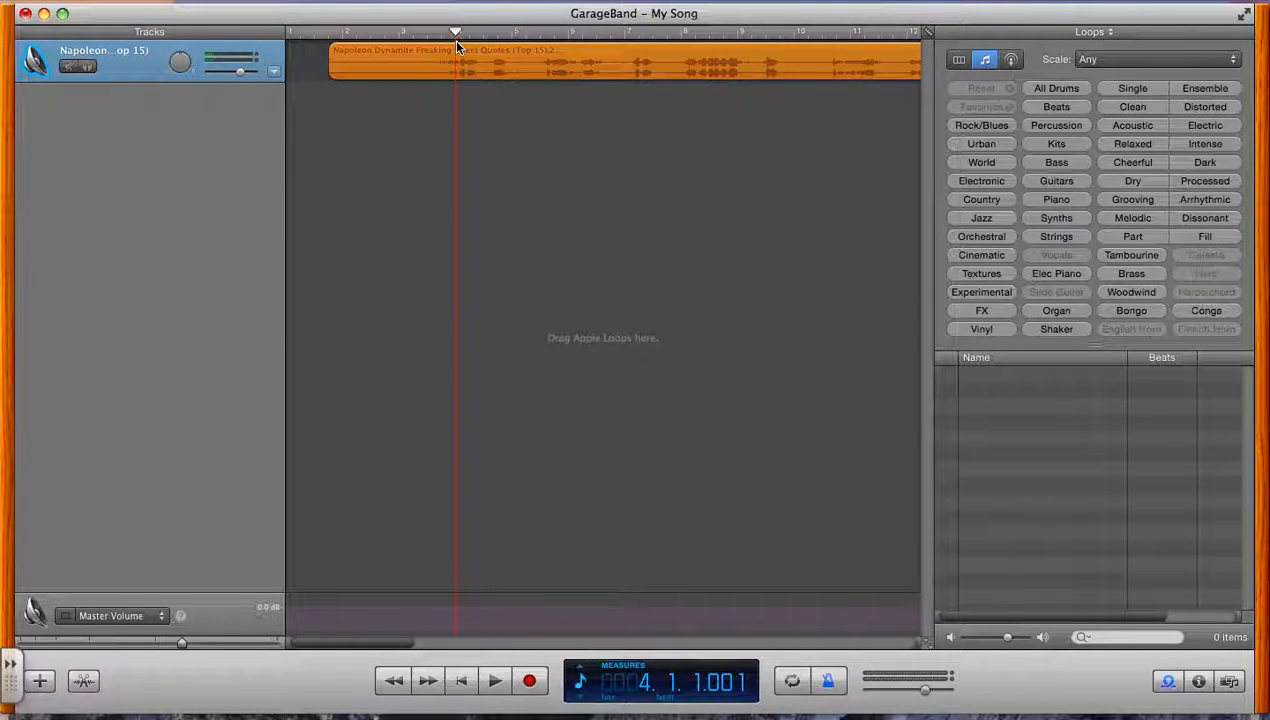
key(XF86AudioRaiseVolume)
key(XF86AudioRaiseVolume)
key(space)
key(XF86AudioLowerVolume)
key(XF86AudioLowerVolume)
key(XF86AudioLowerVolume)
key(XF86AudioLowerVolume)
key(XF86AudioLowerVolume)
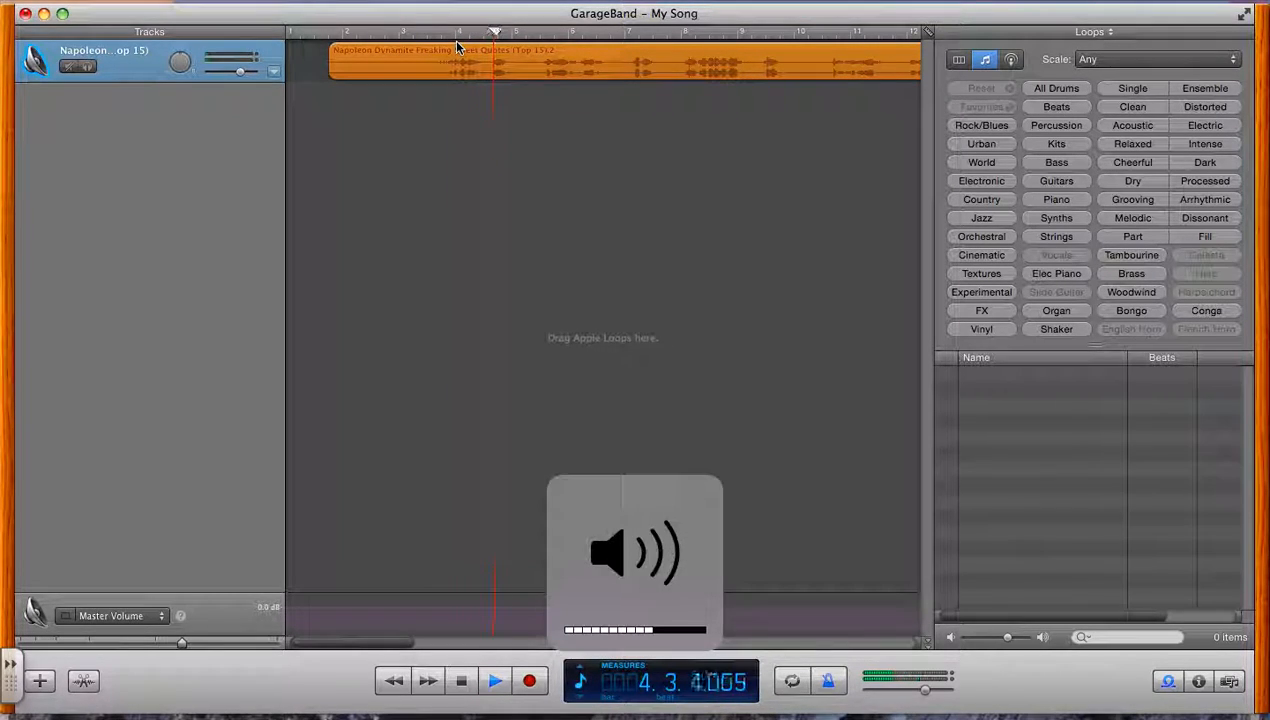
key(space)
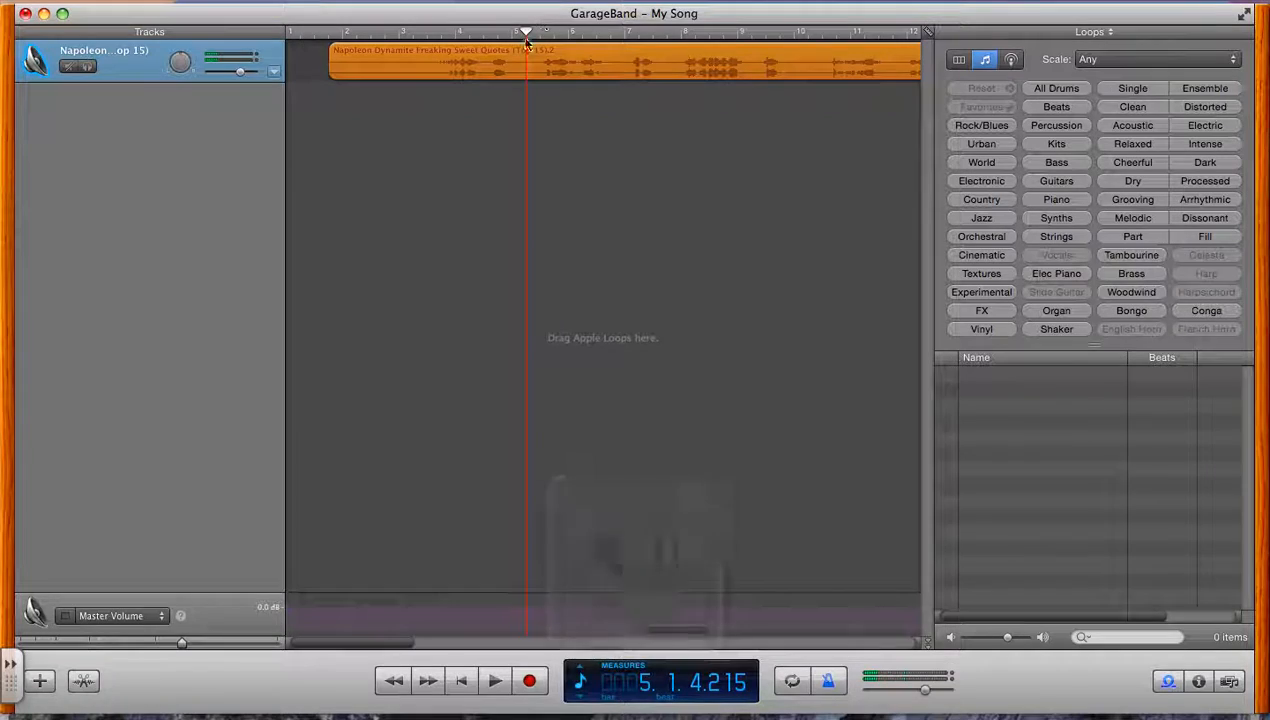
key(XF86AudioRaiseVolume)
key(space)
key(space)
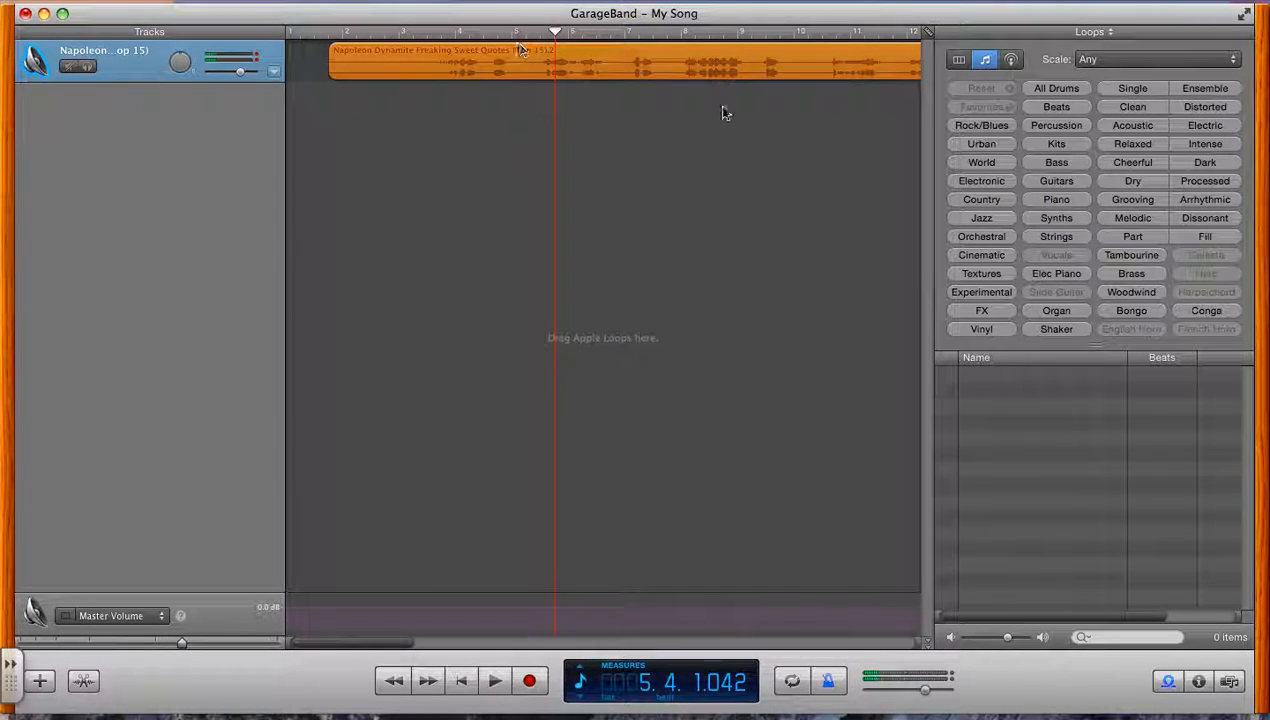
Turn off the metronome and continue playing the clip to about measure 8
click(829, 681)
key(space)
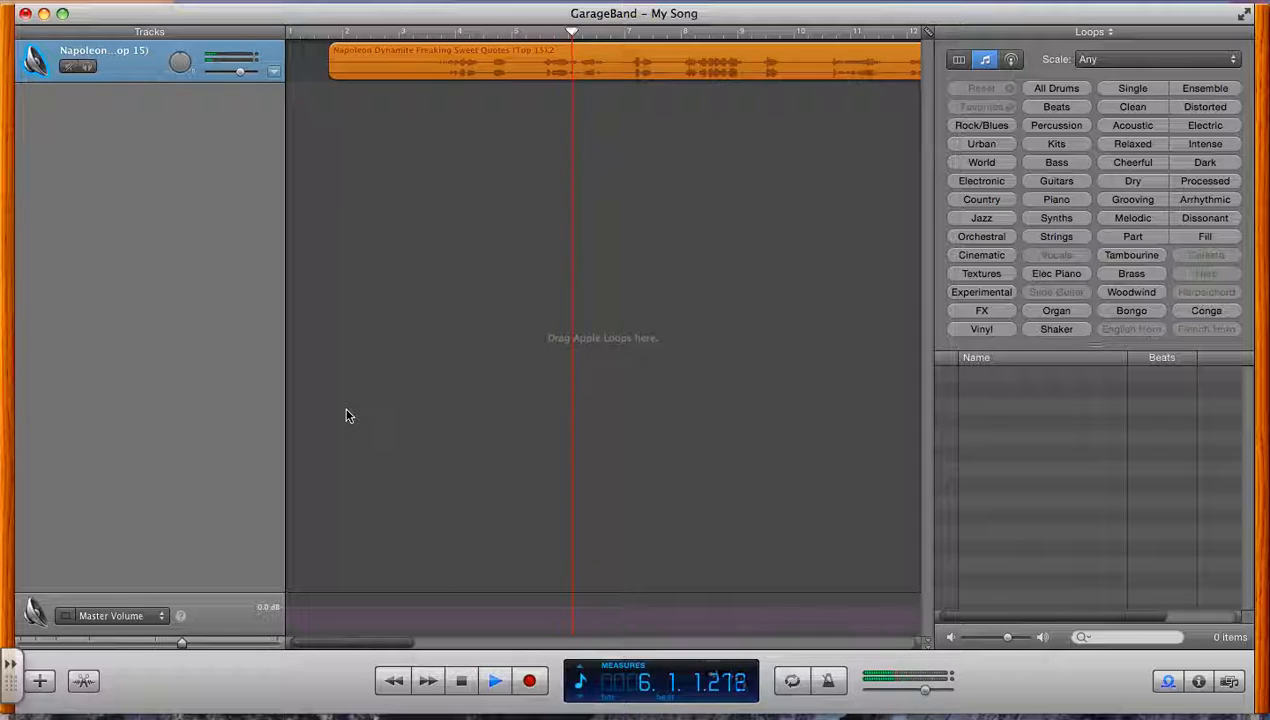
key(F12)
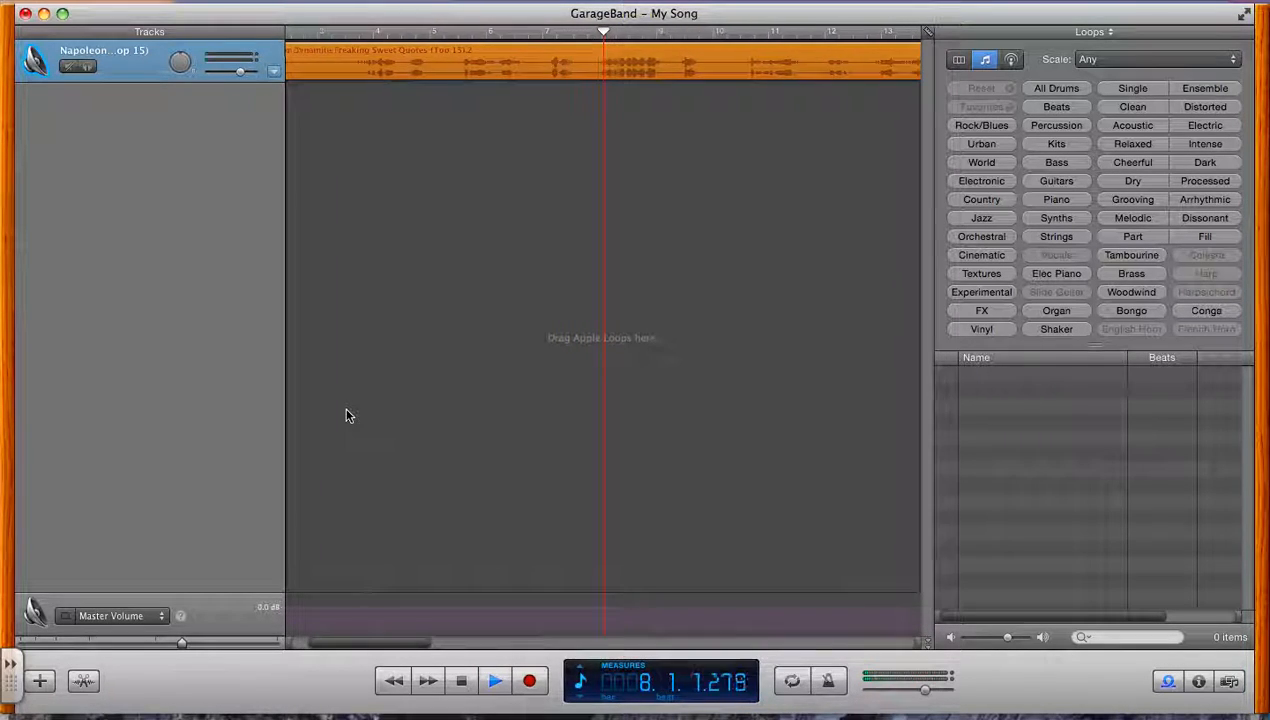
key(space)
Replay the passage to find where the wanted quote starts, and split the clip at 7.4.1.001
drag(604, 33, 543, 35)
key(space)
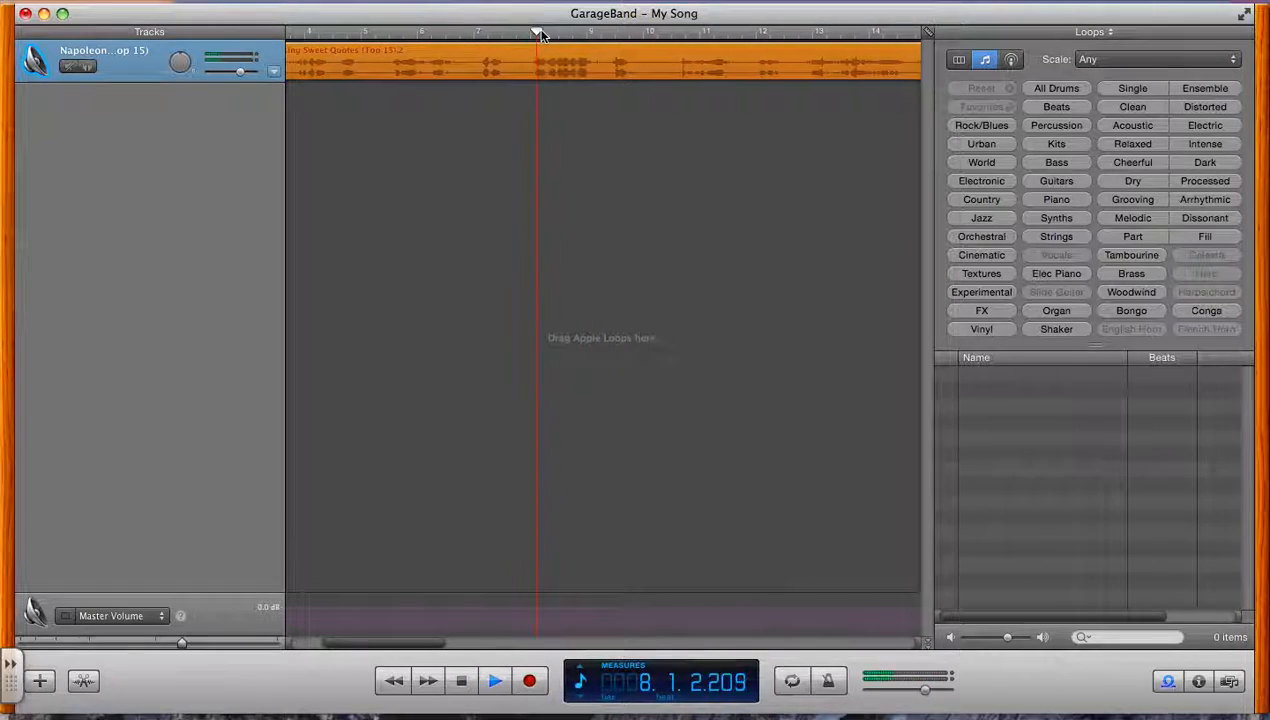
key(space)
drag(541, 37, 528, 36)
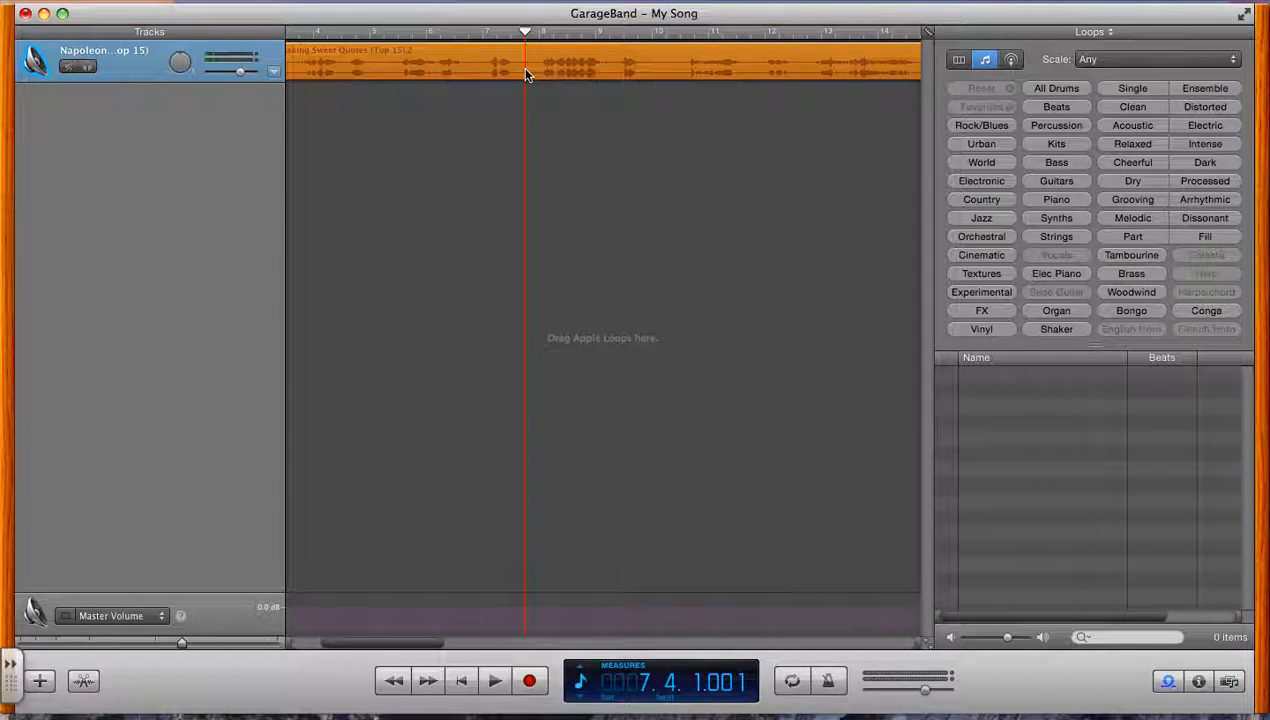
key(super+t)
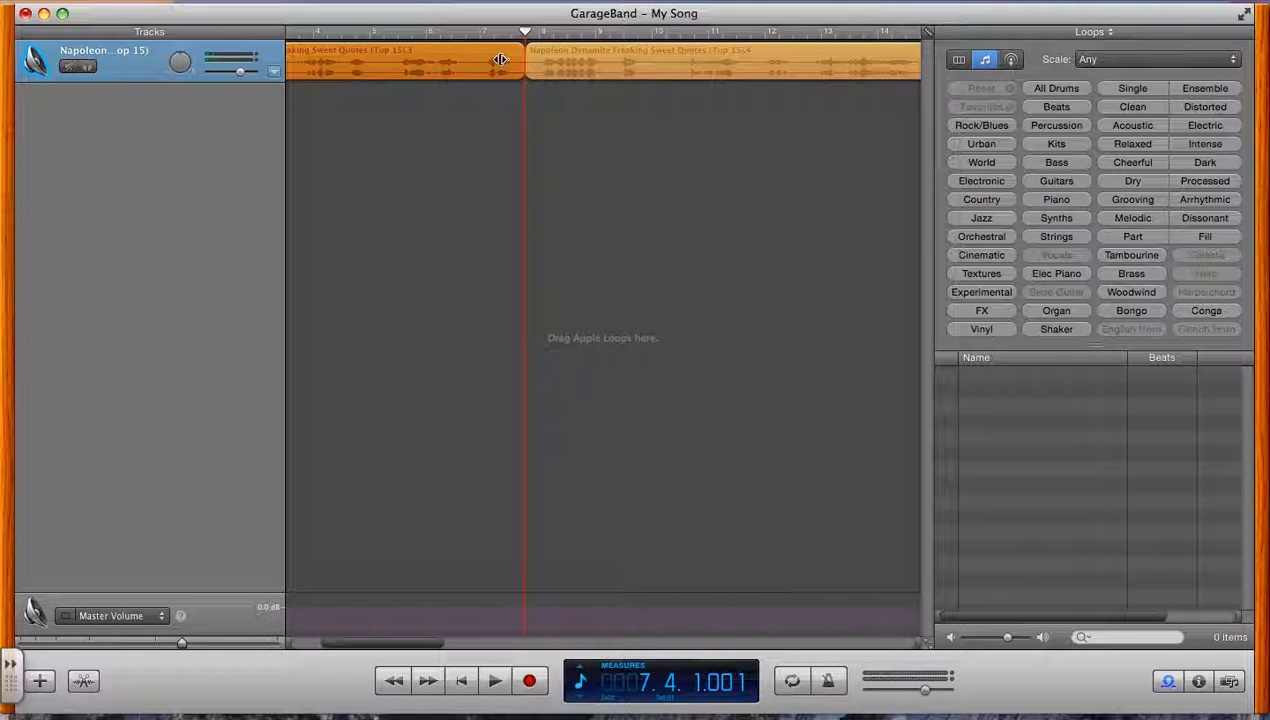
Play the quote through to its end and split the second part of the clip at 9.2.1.115
mouse_move(526, 32)
mouse_down()
mouse_move(610, 32)
mouse_move(526, 33)
mouse_up()
key(space)
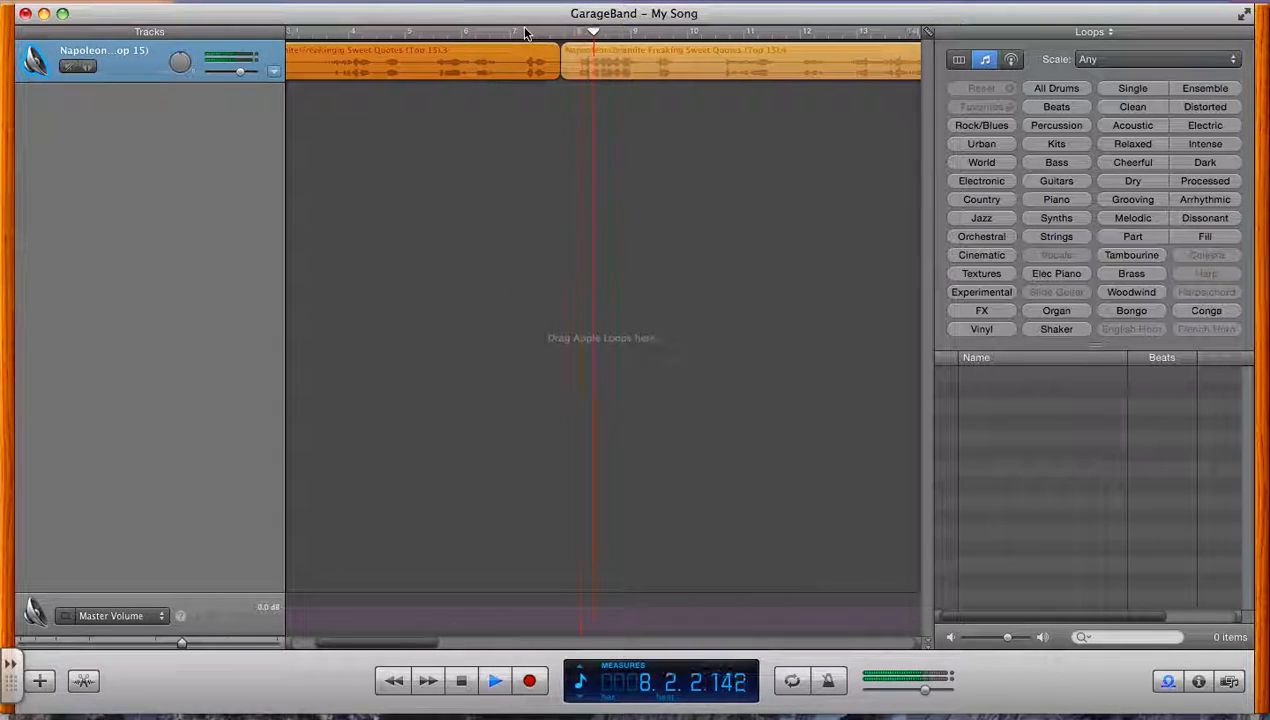
key(space)
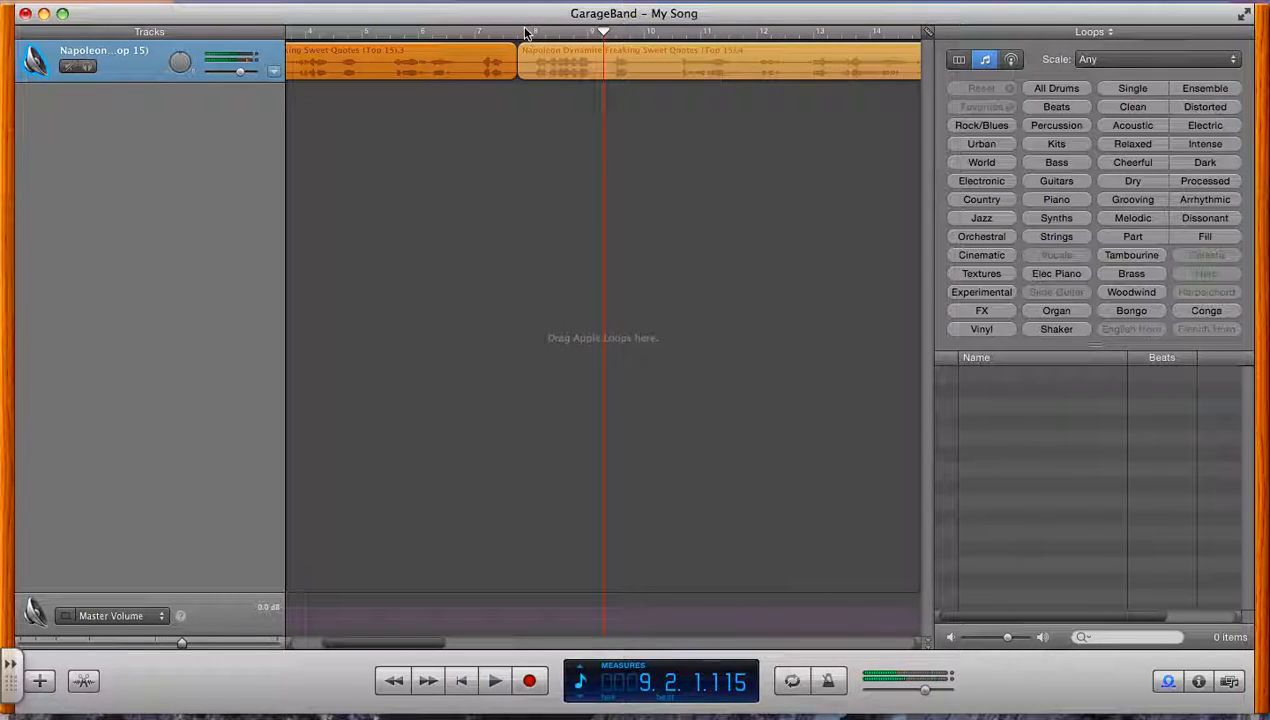
click(605, 60)
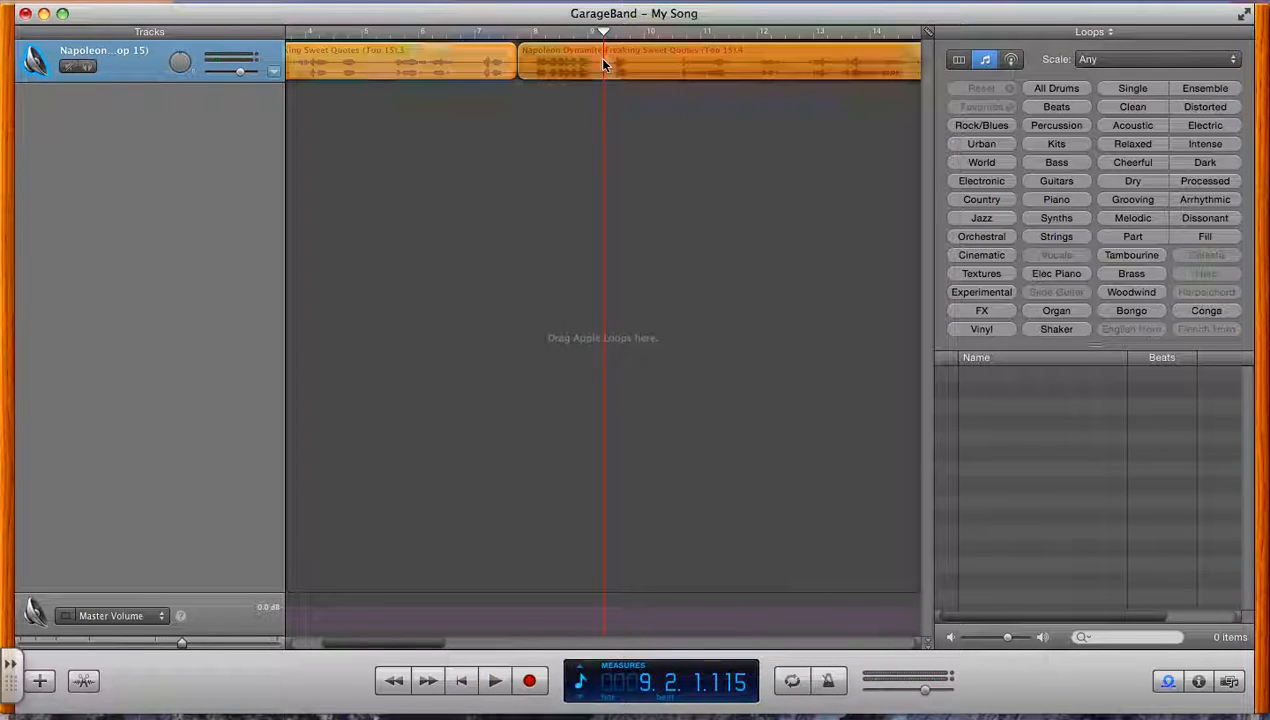
key(super+t)
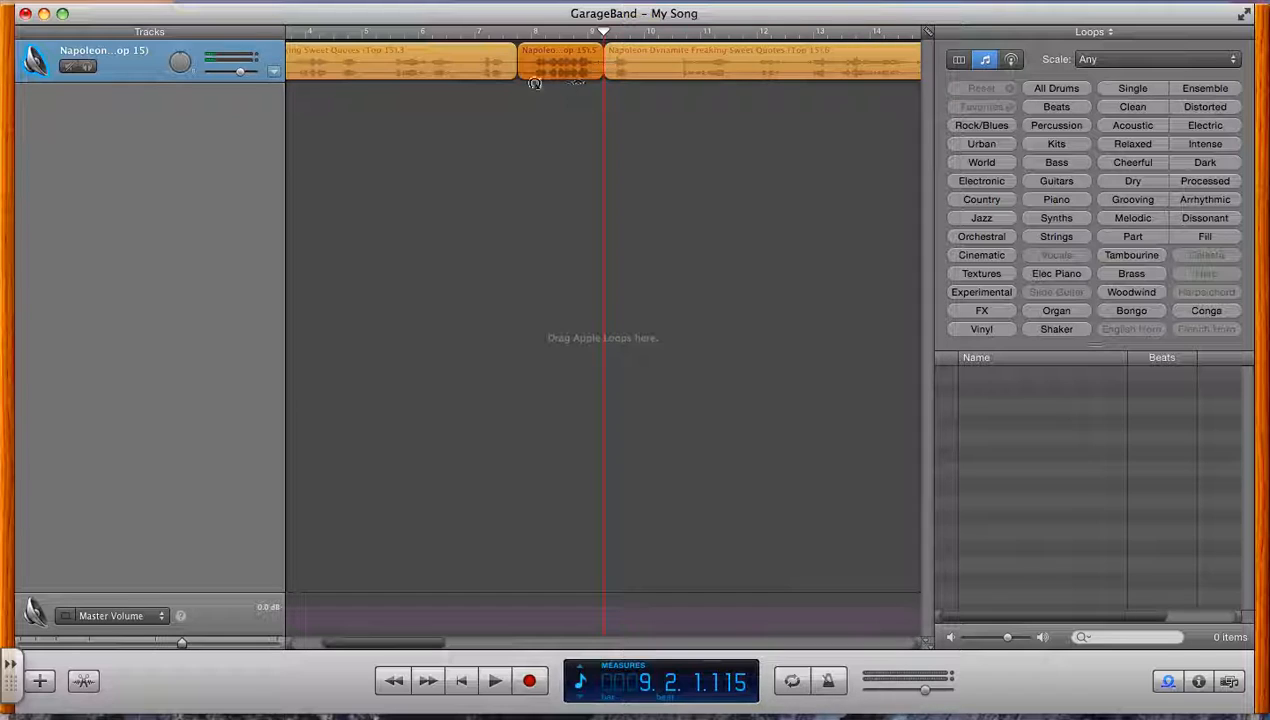
Delete the clip sections before and after the isolated quote
click(497, 63)
key(Delete)
click(661, 67)
key(Delete)
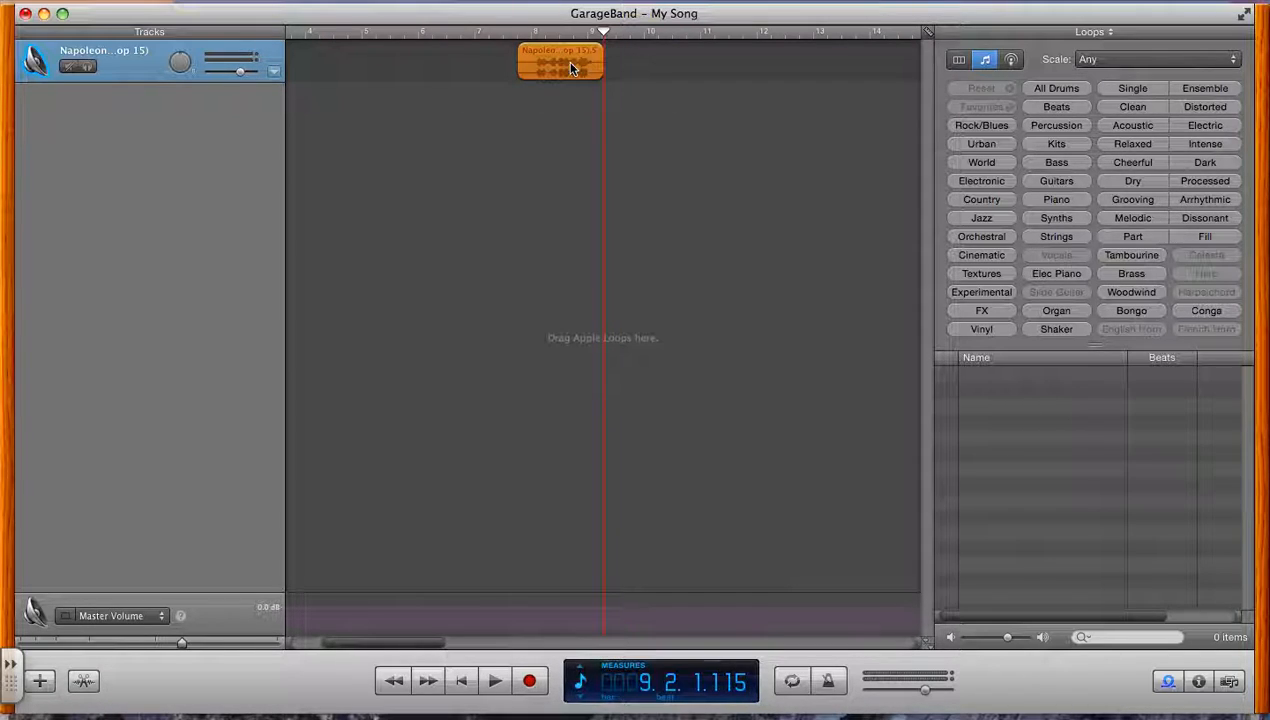
Move the isolated quote earlier to start at about measure 4.5, and place the playhead at 2.4.1.001
drag(561, 61, 521, 66)
click(752, 30)
drag(752, 30, 380, 66)
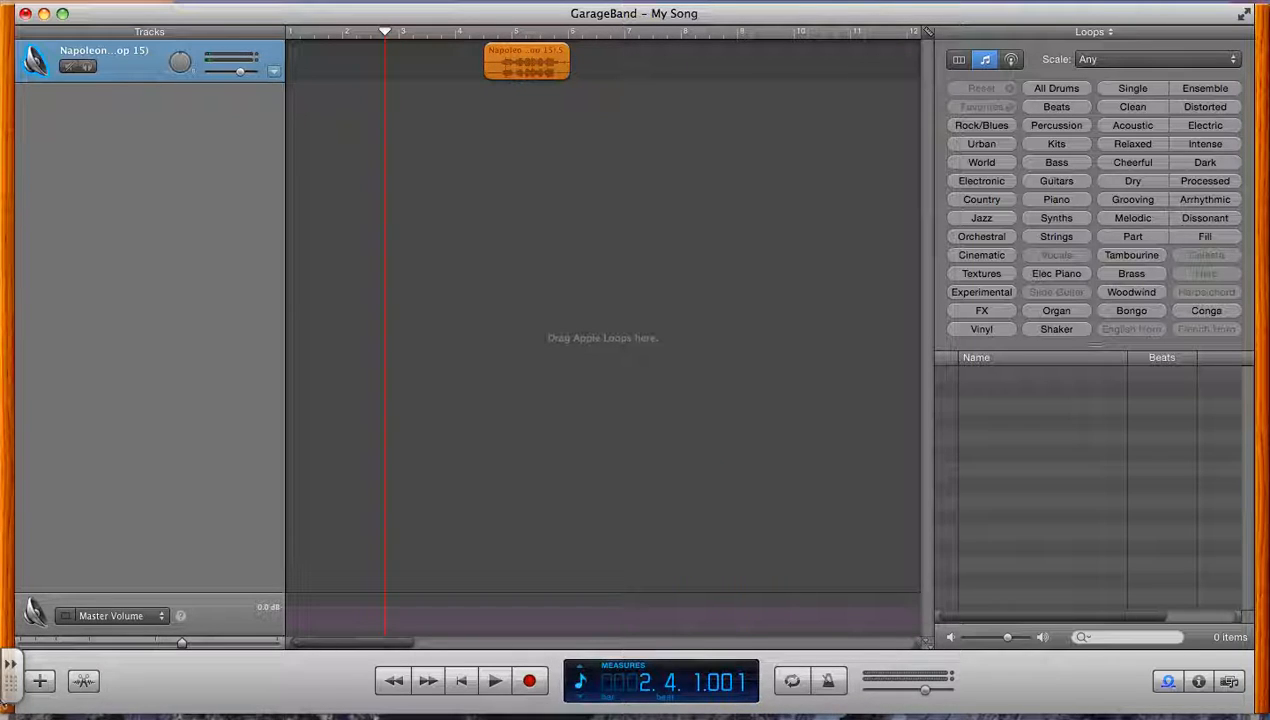
Add a new Real Instrument track with no effects for recording the host's voice
click(40, 680)
click(634, 180)
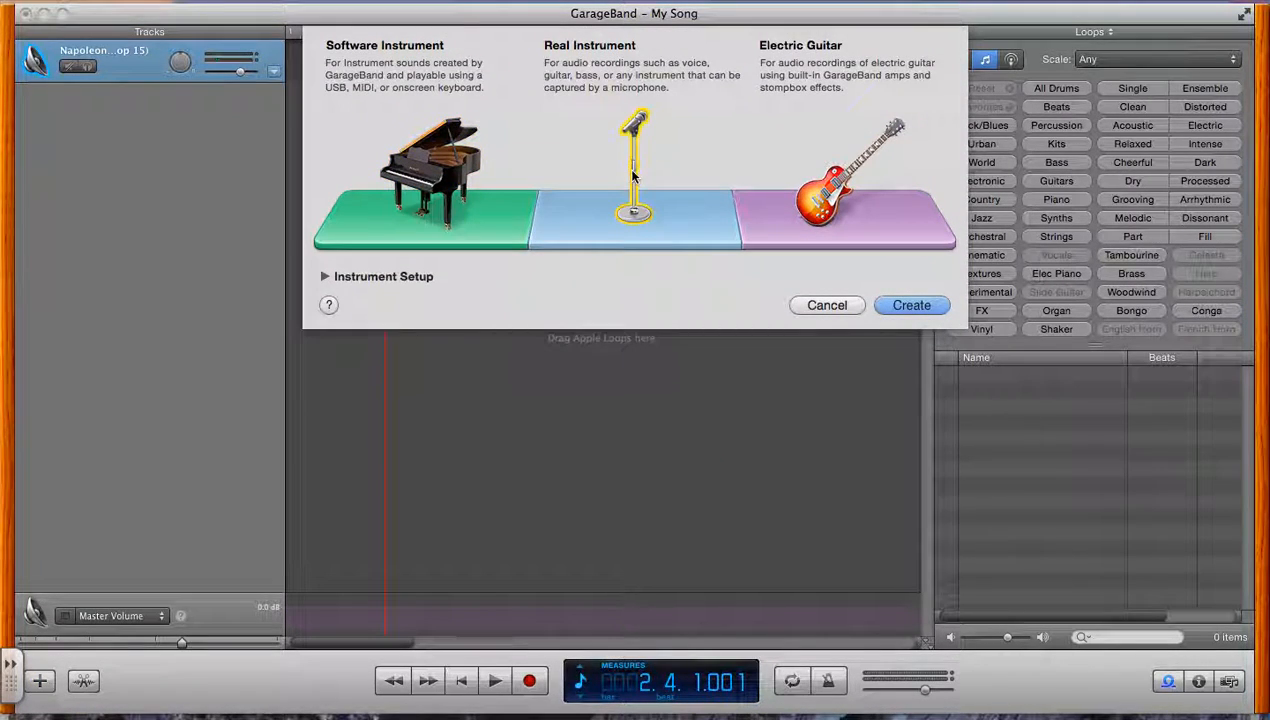
click(911, 305)
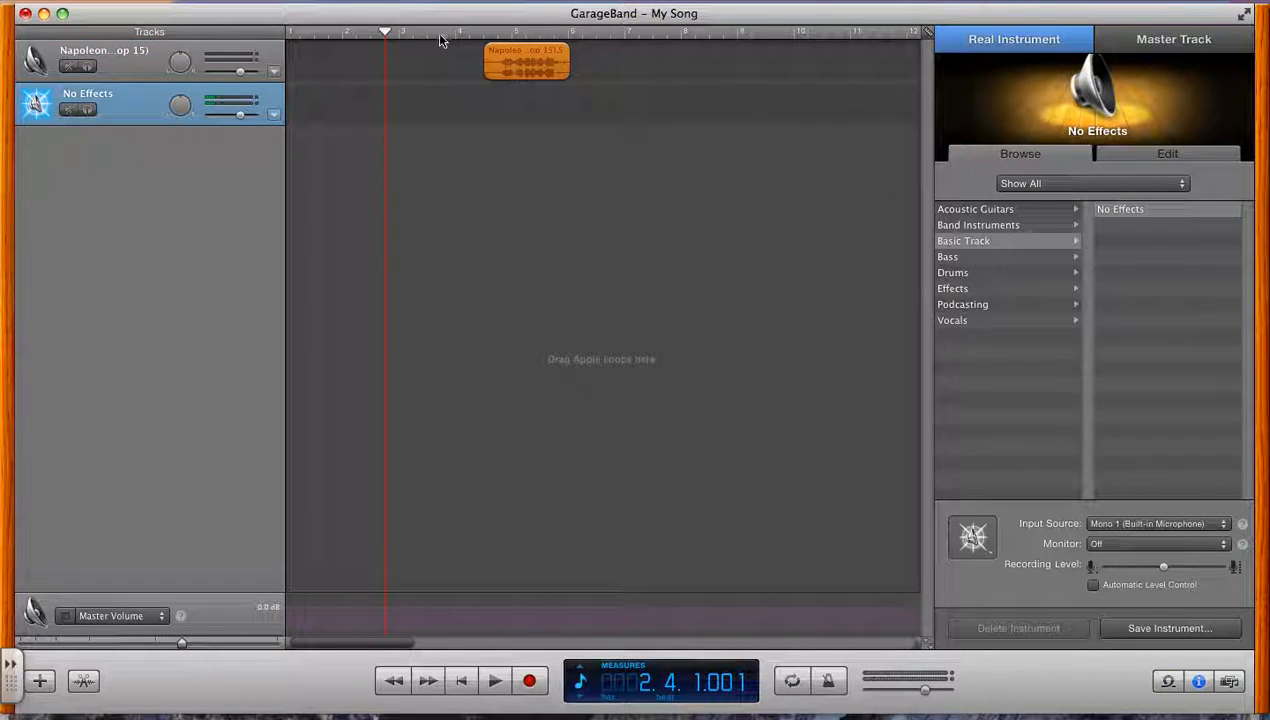
Play back the isolated quote from its start, and return the playhead to 4.3.1.001
drag(386, 33, 310, 38)
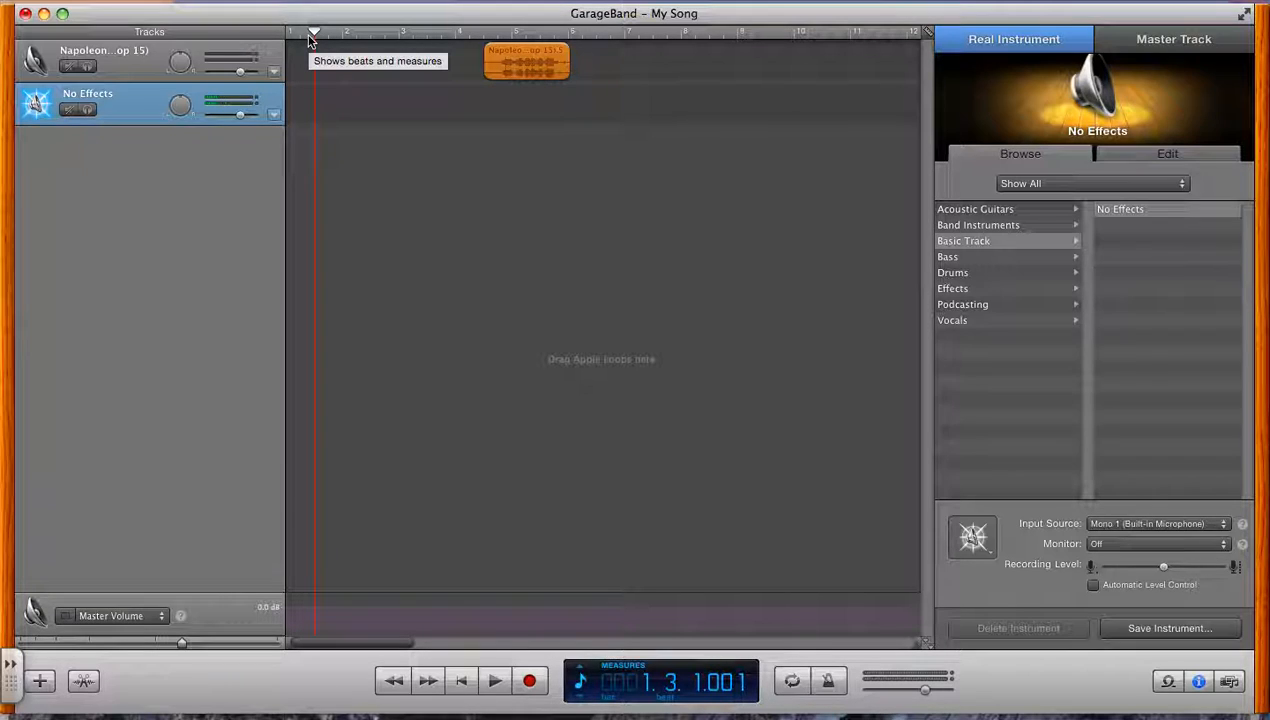
drag(312, 34, 483, 37)
key(space)
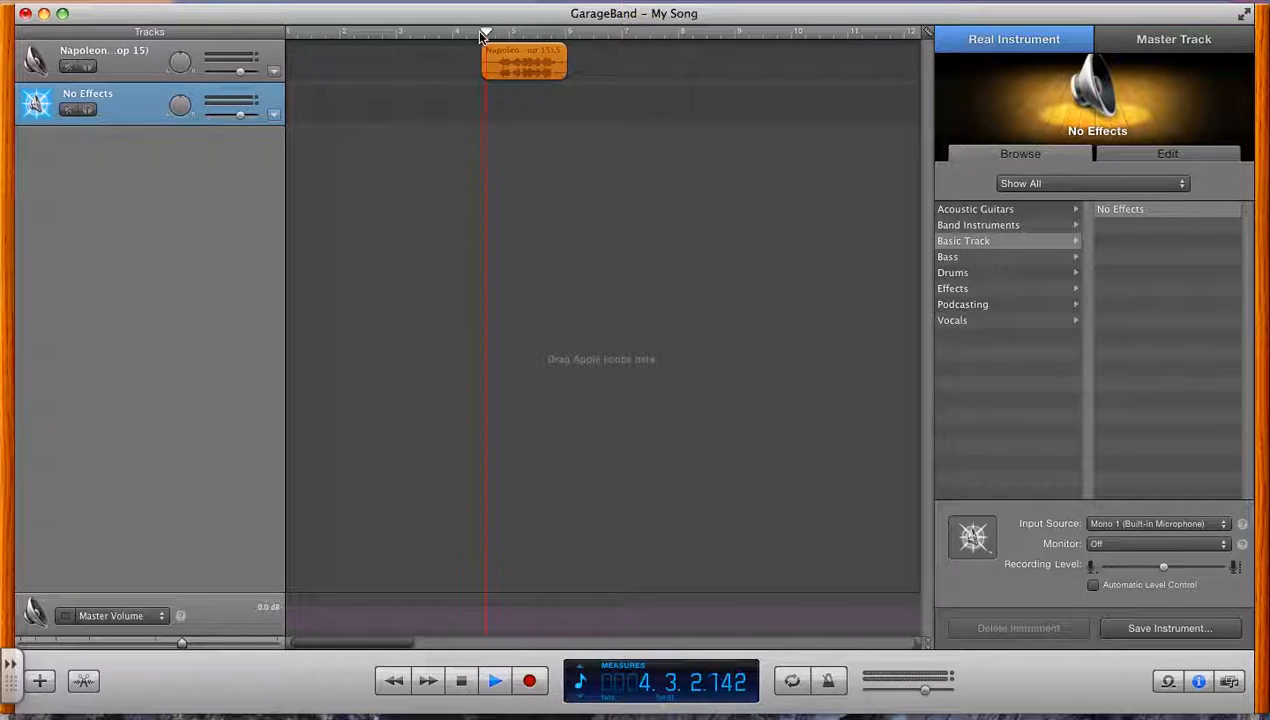
key(space)
drag(560, 33, 485, 35)
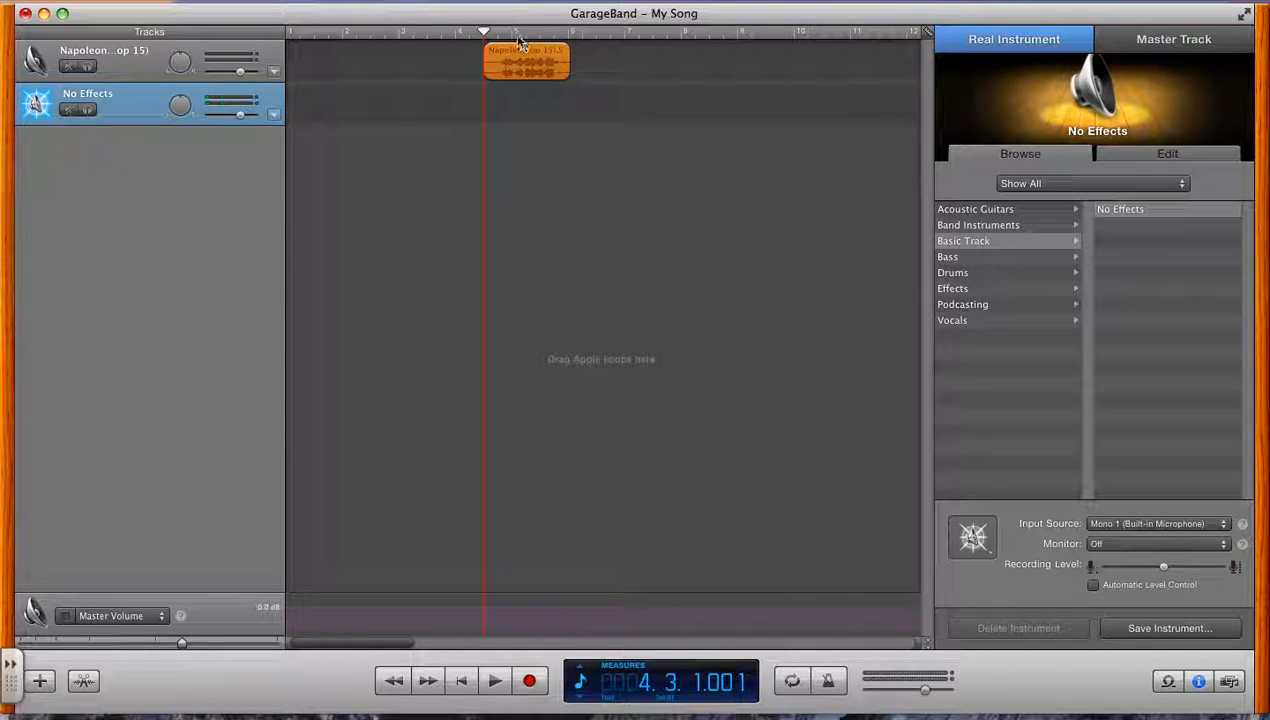
Mute the quote's track and record a spoken question on the No Effects track from 1.3.1.001 to about measure 6.4
drag(484, 33, 314, 35)
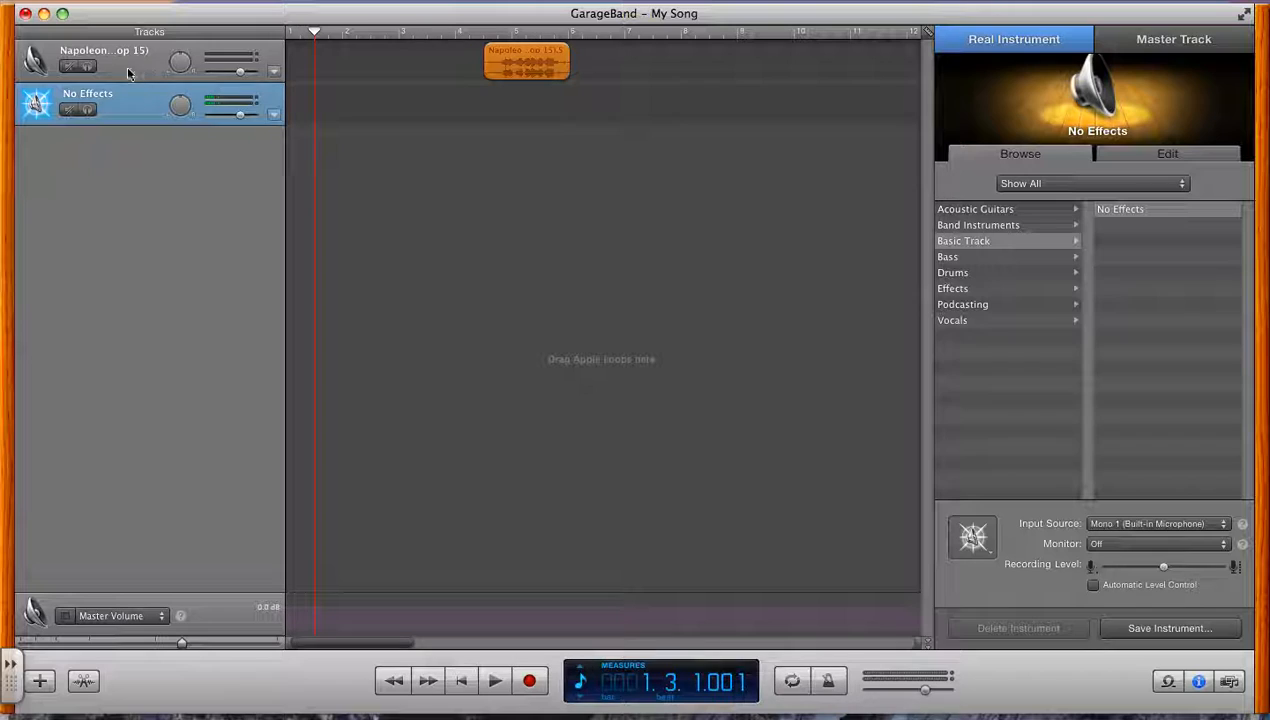
click(70, 67)
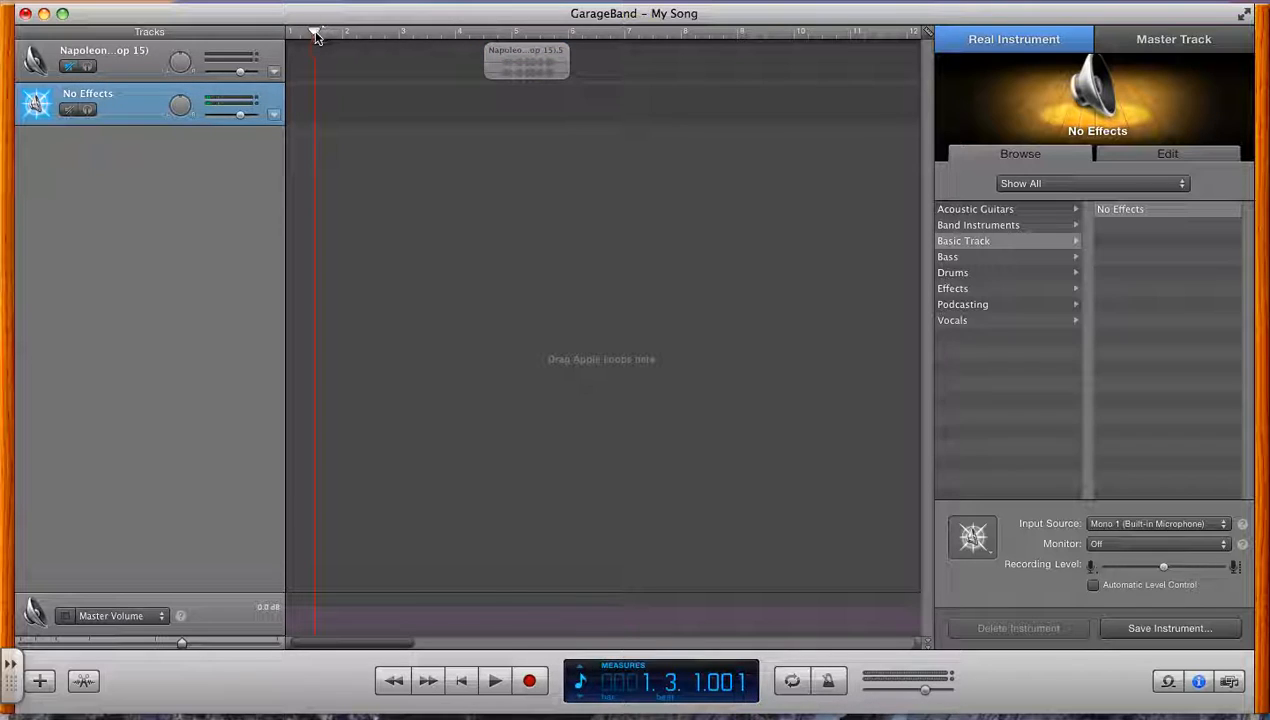
click(529, 681)
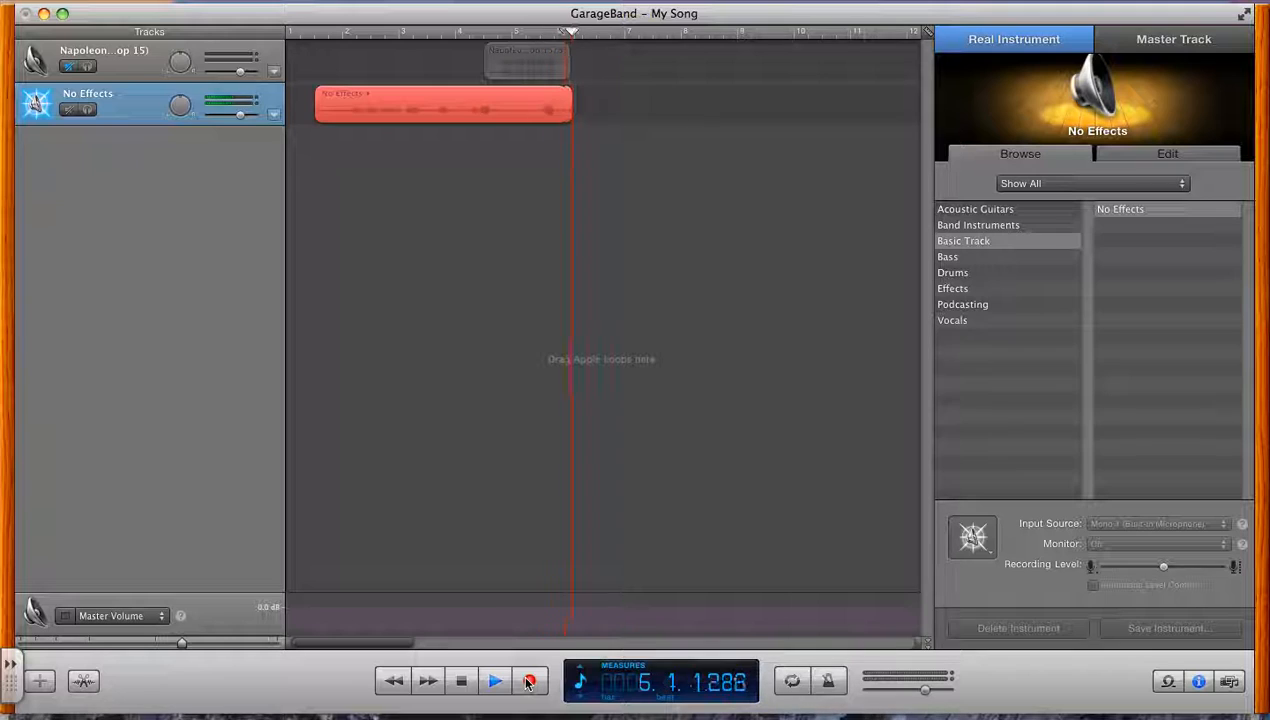
click(461, 681)
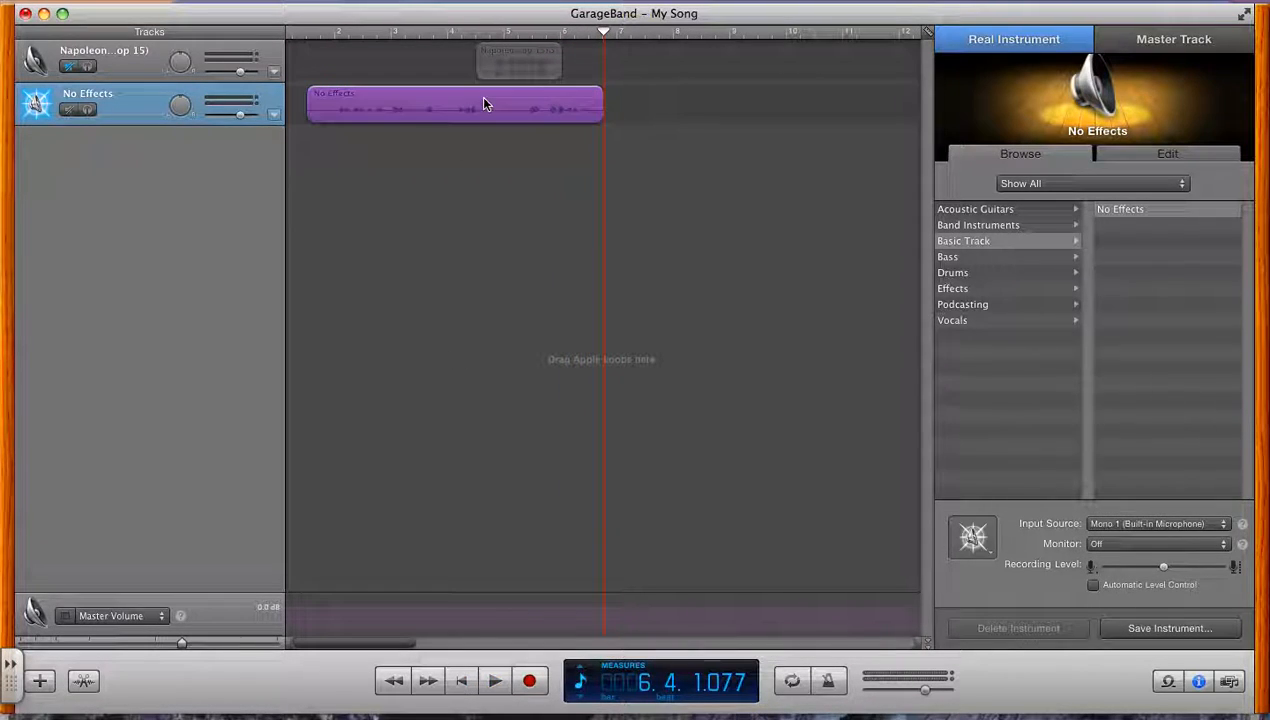
Move the quote so it starts directly after the recorded question at about measure 6.4, and unmute its track
drag(498, 60, 626, 60)
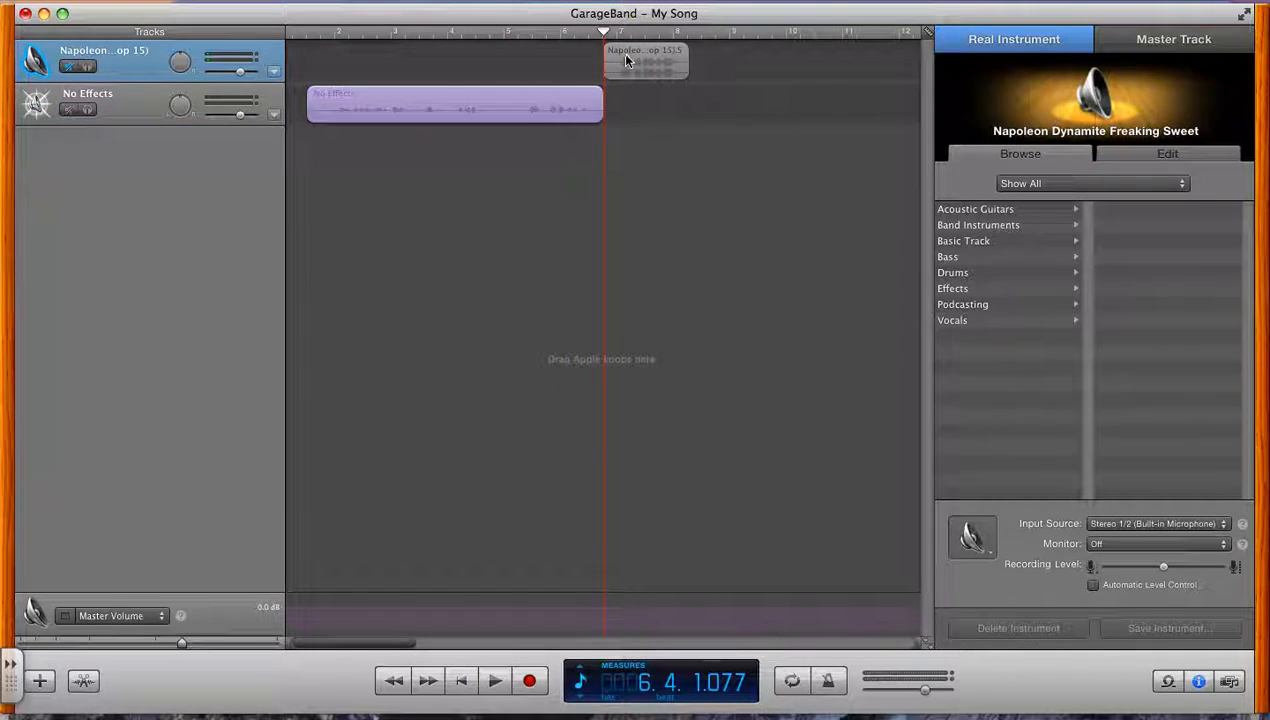
click(610, 62)
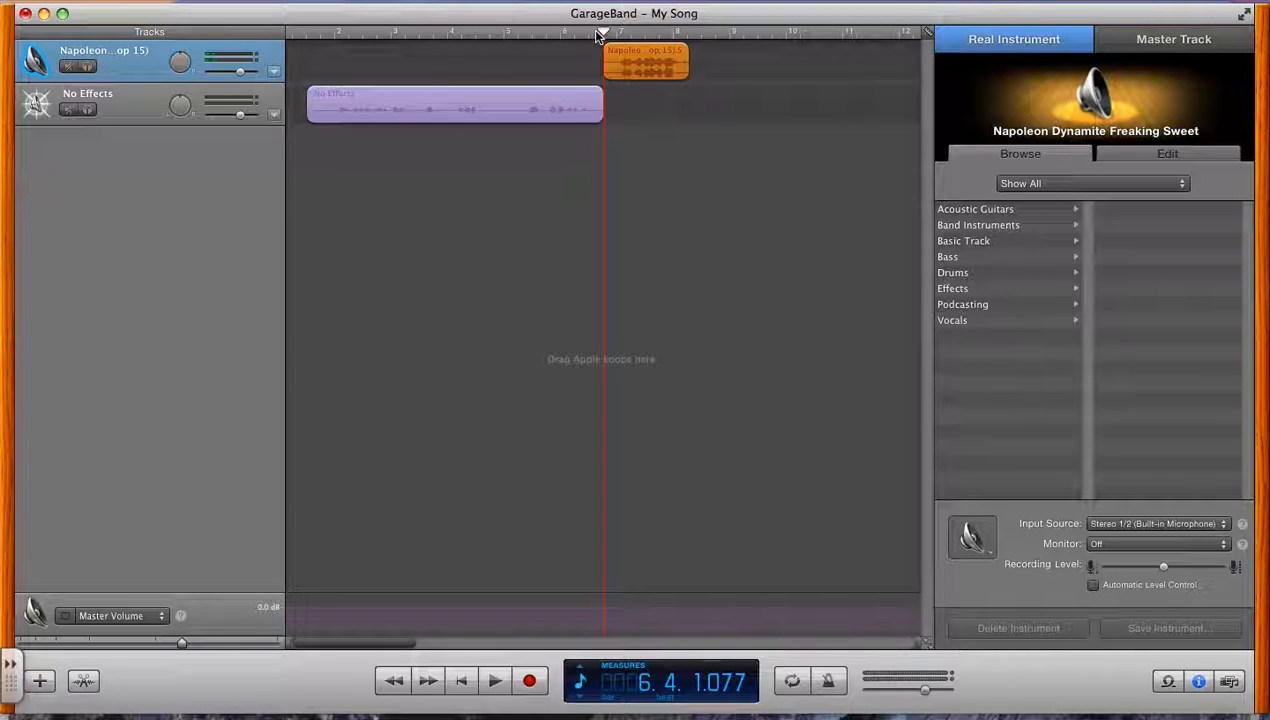
Play the recorded question and the quote together at a higher volume, and set the playhead to 4.3.1.001
drag(606, 35, 304, 35)
key(space)
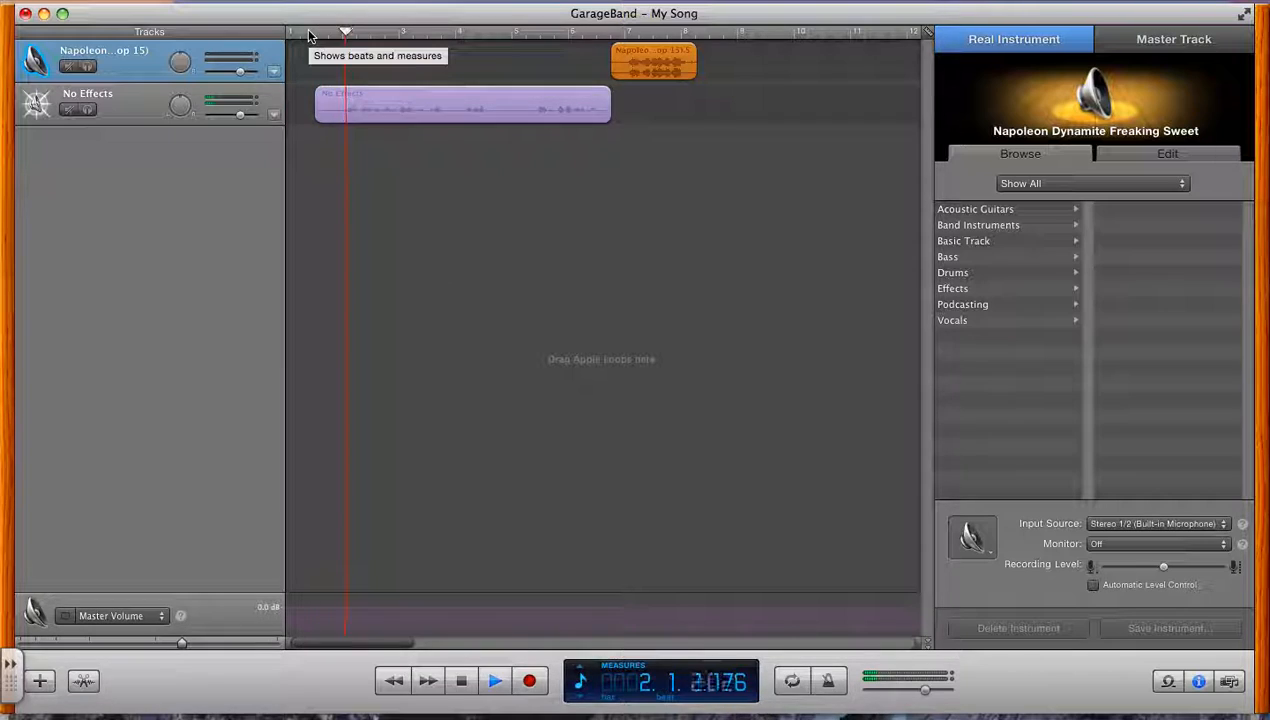
key(XF86AudioRaiseVolume)
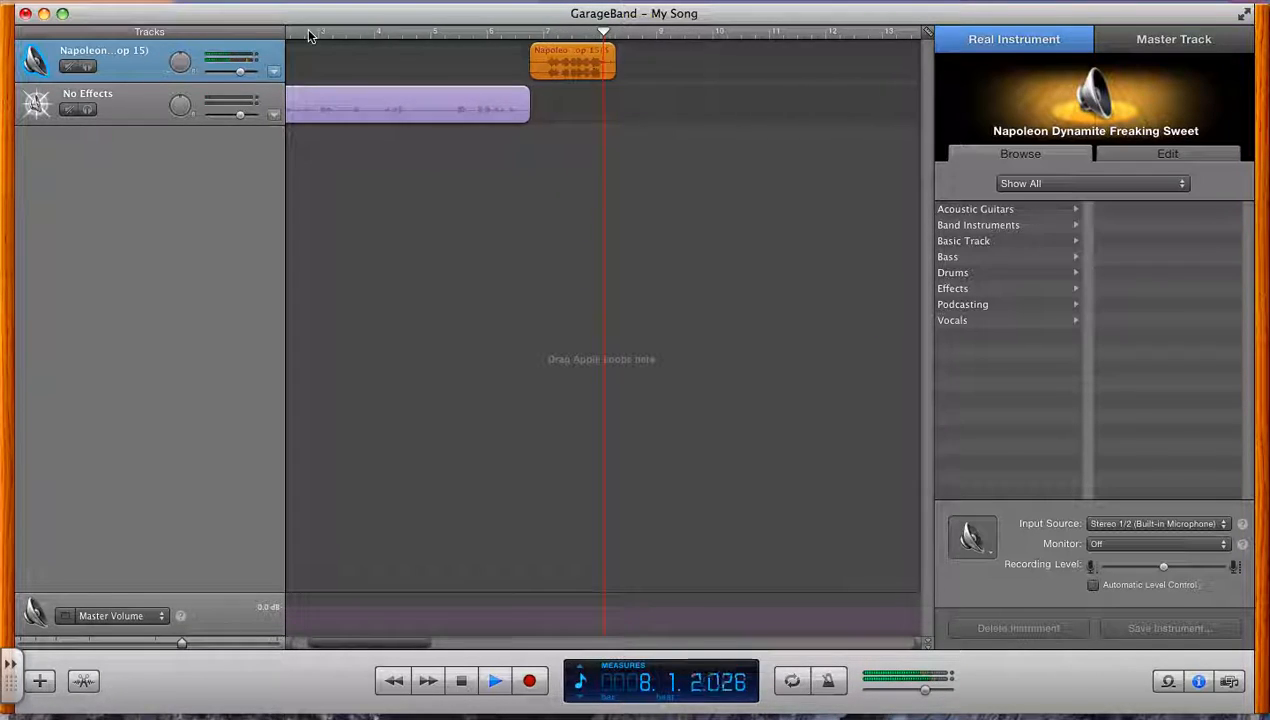
key(space)
drag(605, 34, 393, 36)
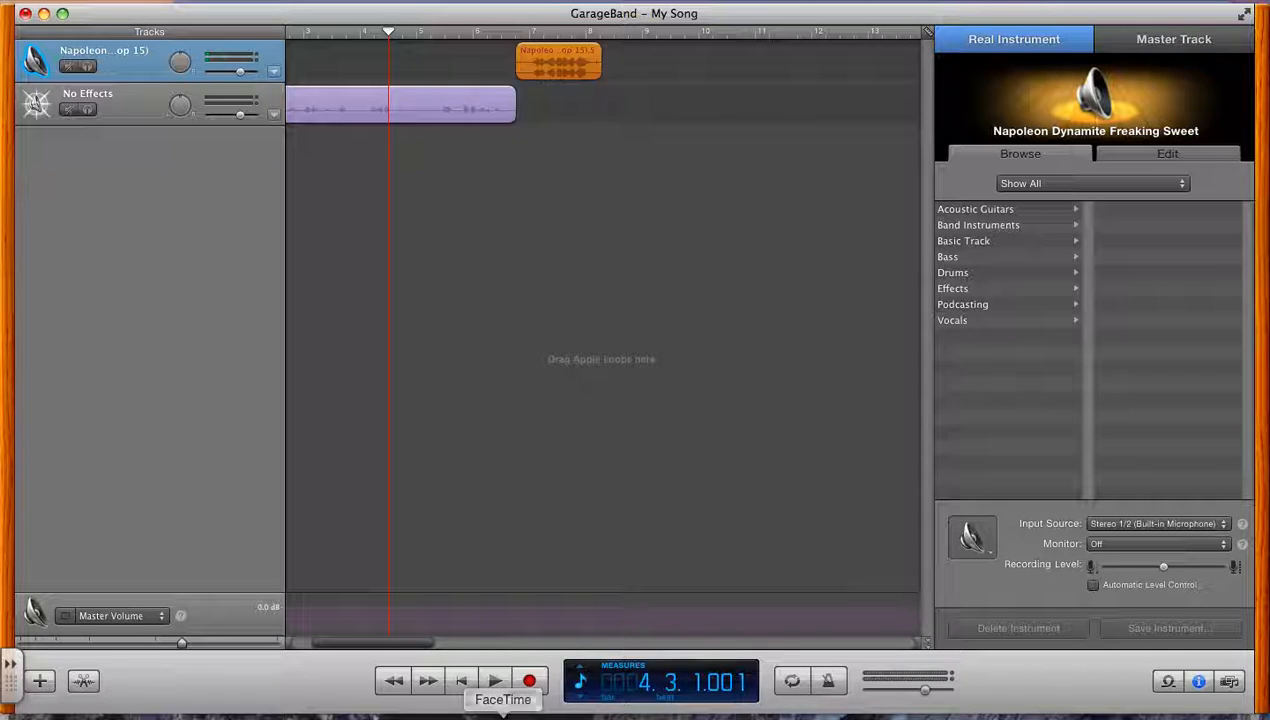
Switch to Chrome and look over the podcast rubric and the celebrity and question tables in the podcast script
click(519, 712)
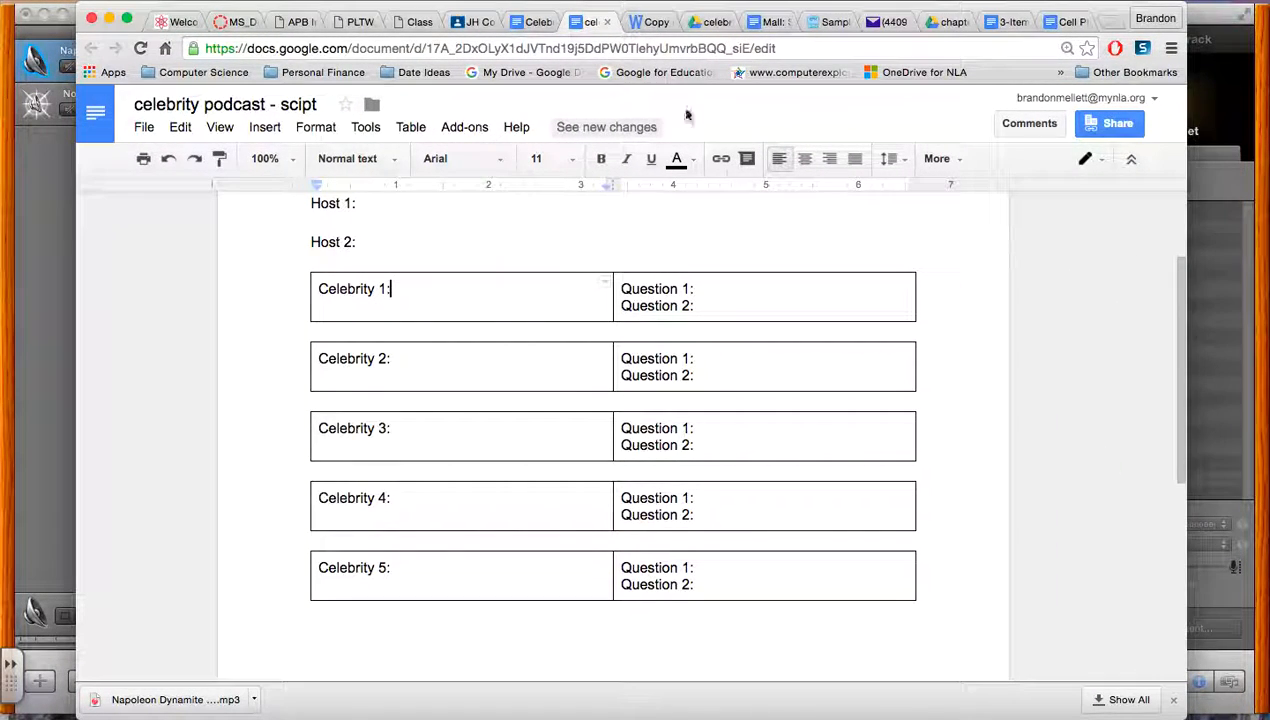
click(535, 21)
click(642, 21)
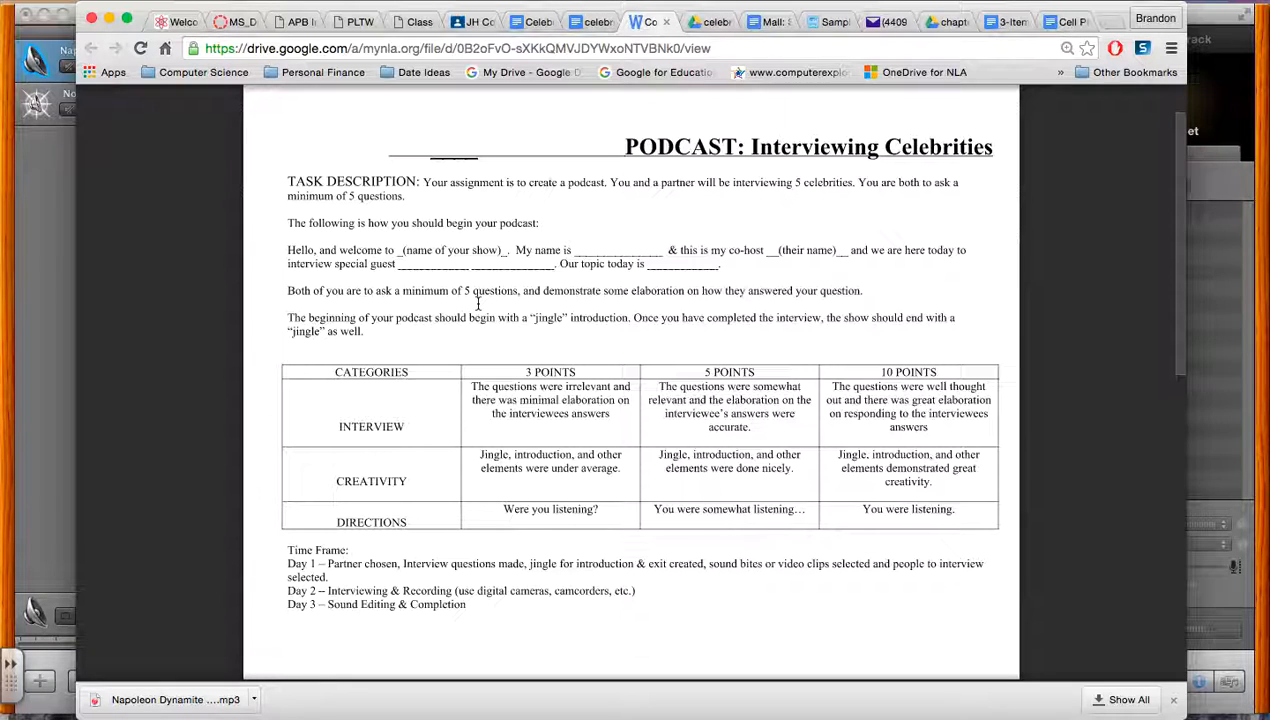
click(590, 22)
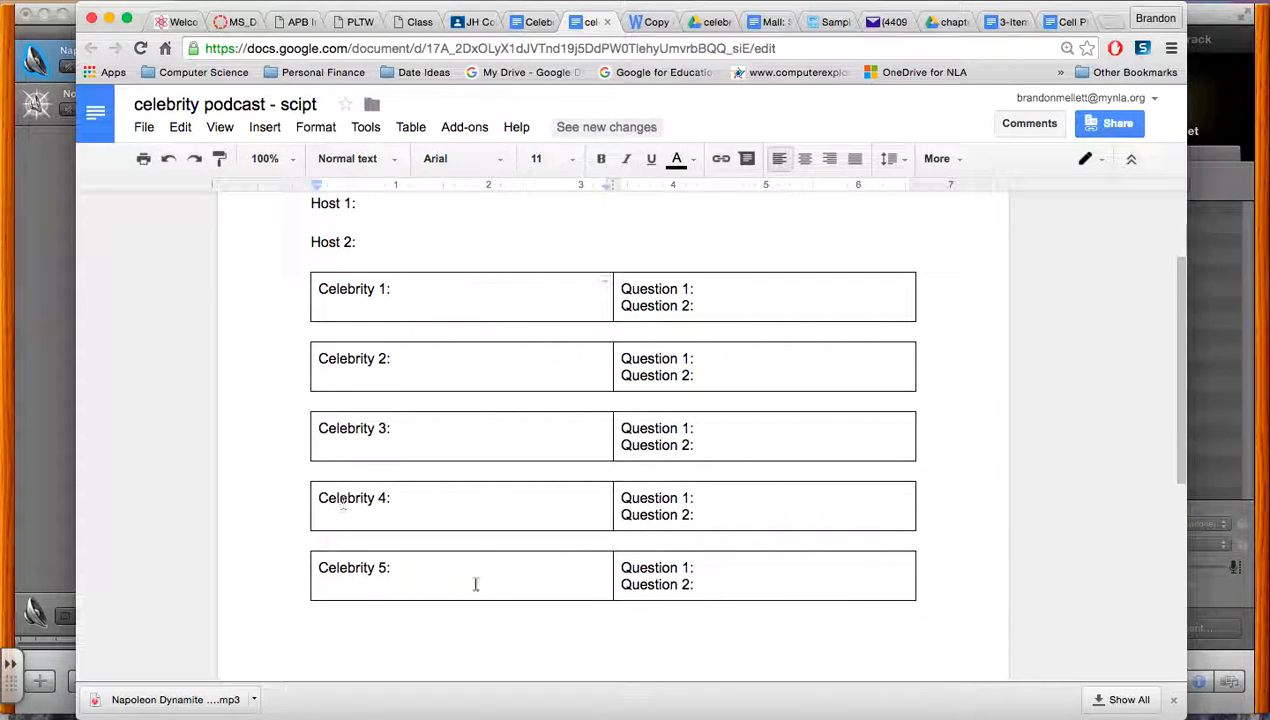
click(730, 288)
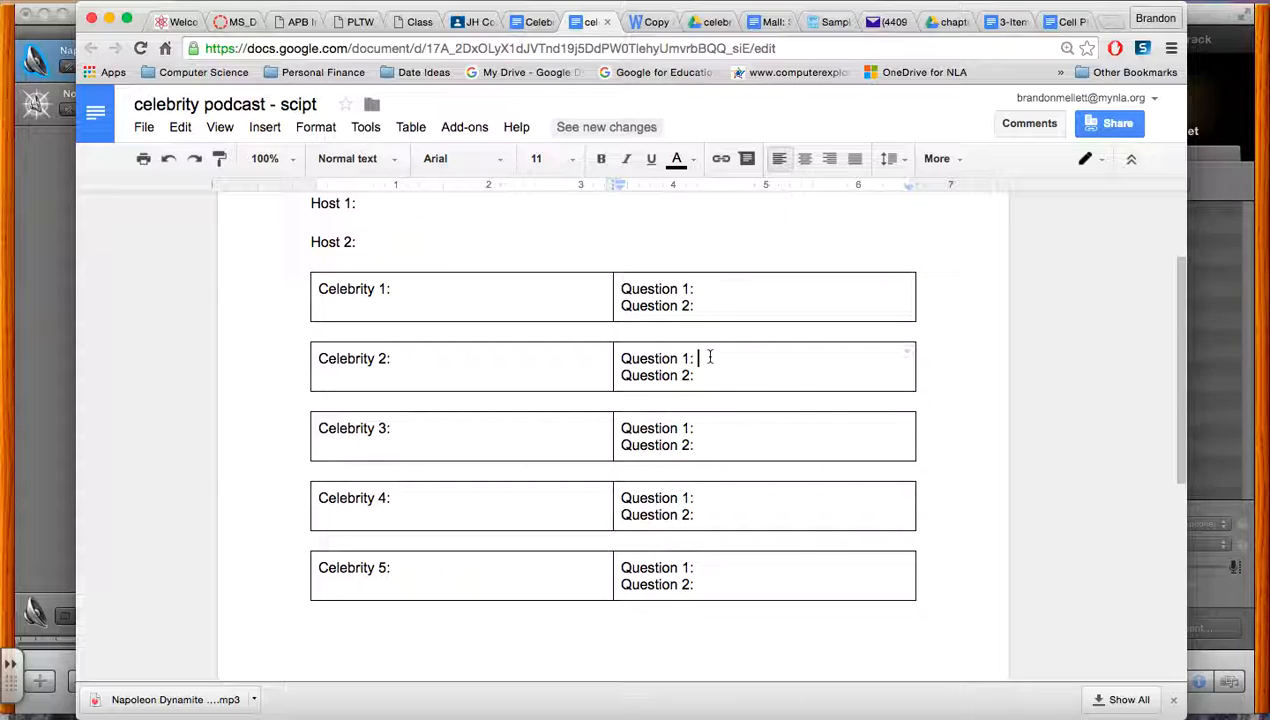
Review the podcast rubric's task description, grading categories and time frame
click(536, 24)
click(645, 22)
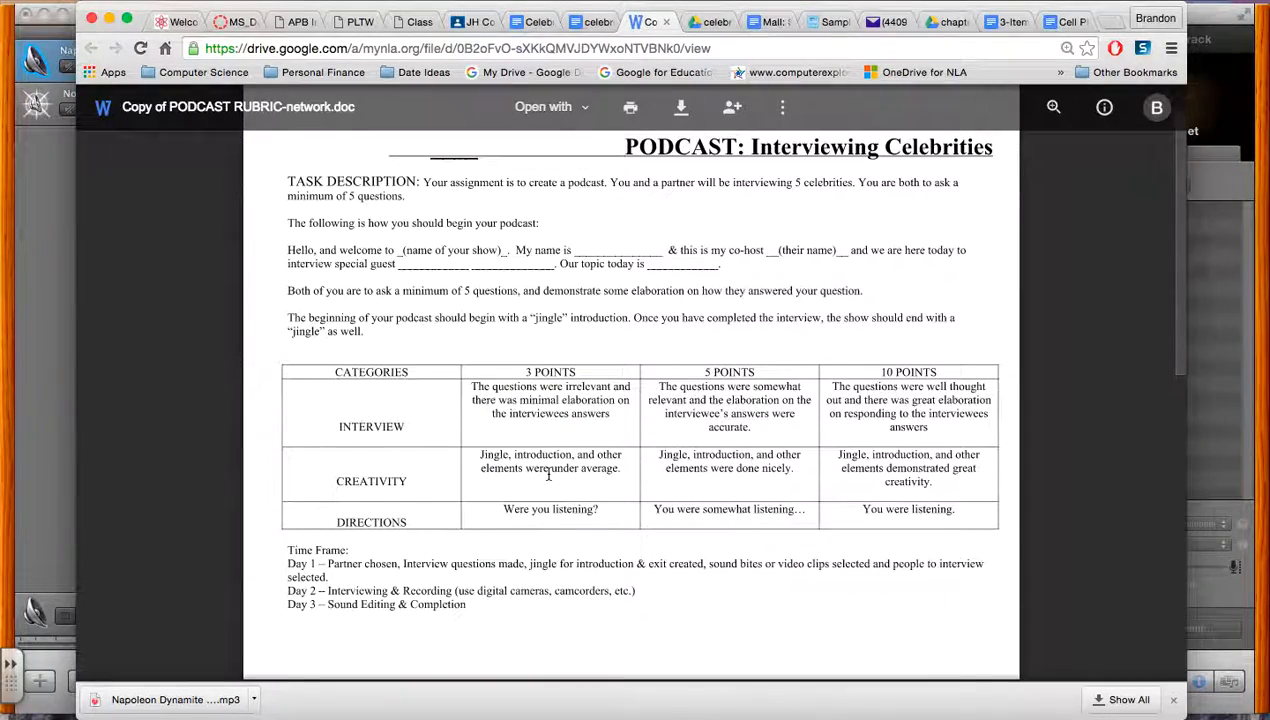
scroll(548, 476, down, 2)
scroll(455, 452, up, 3)
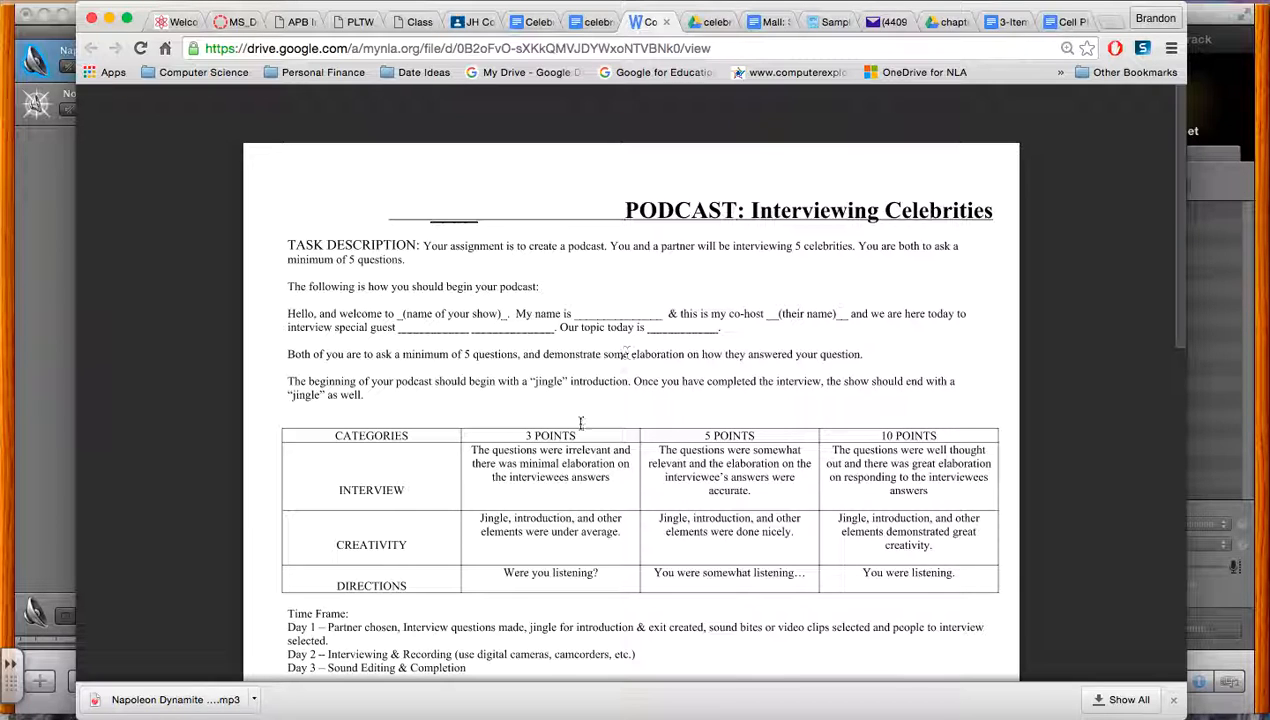
scroll(528, 478, down, 1)
scroll(528, 479, up, 1)
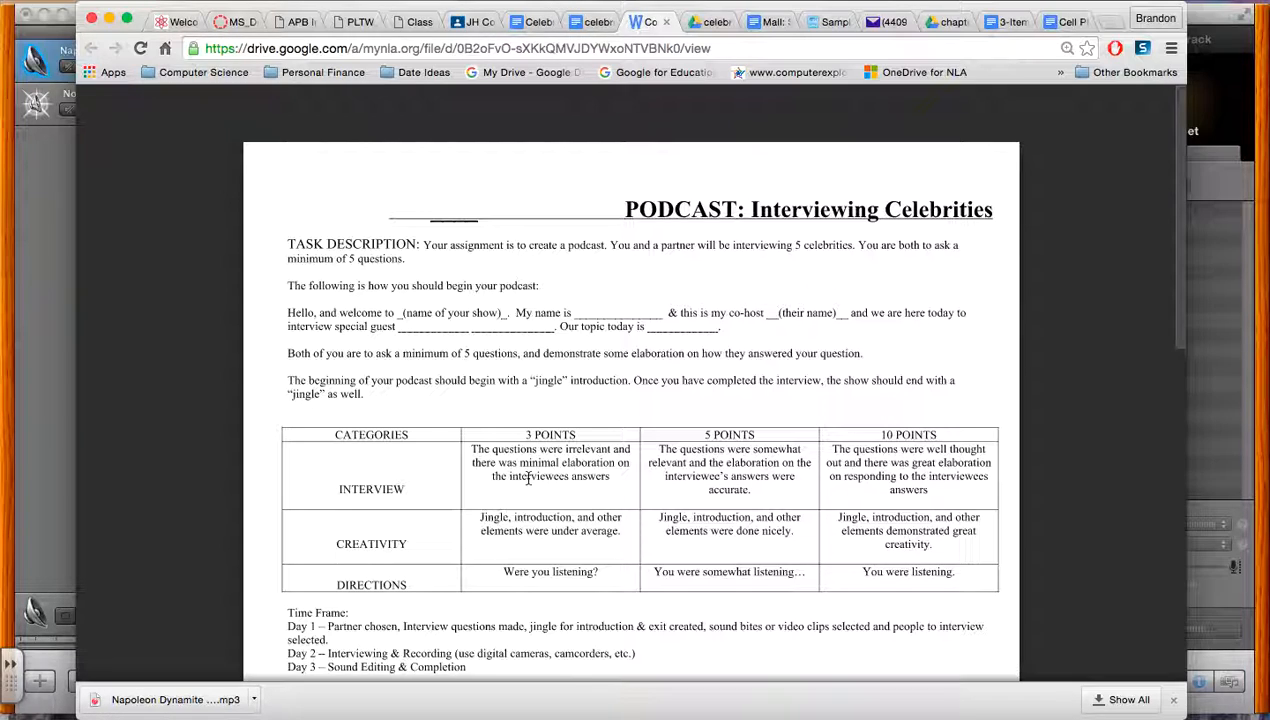
Review the Celebrity Podcast assignment in Google Classroom, including its four steps, due date and attached files
click(473, 24)
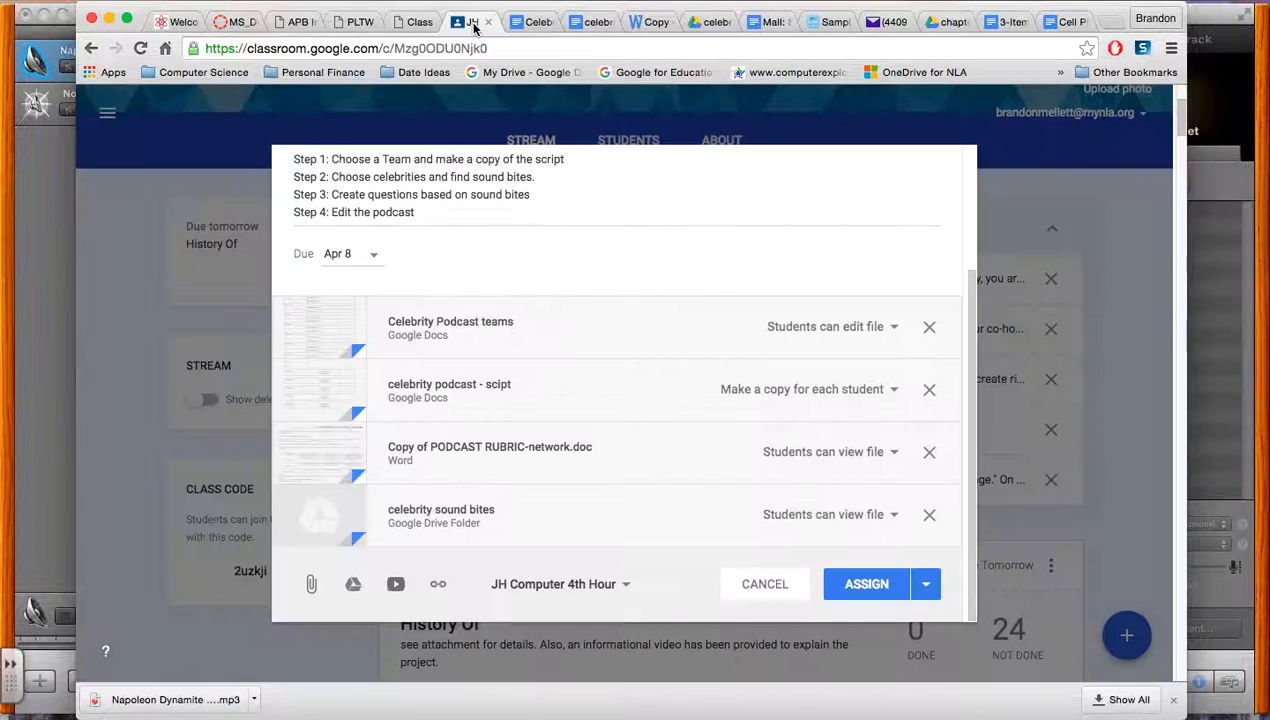
scroll(563, 312, up, 3)
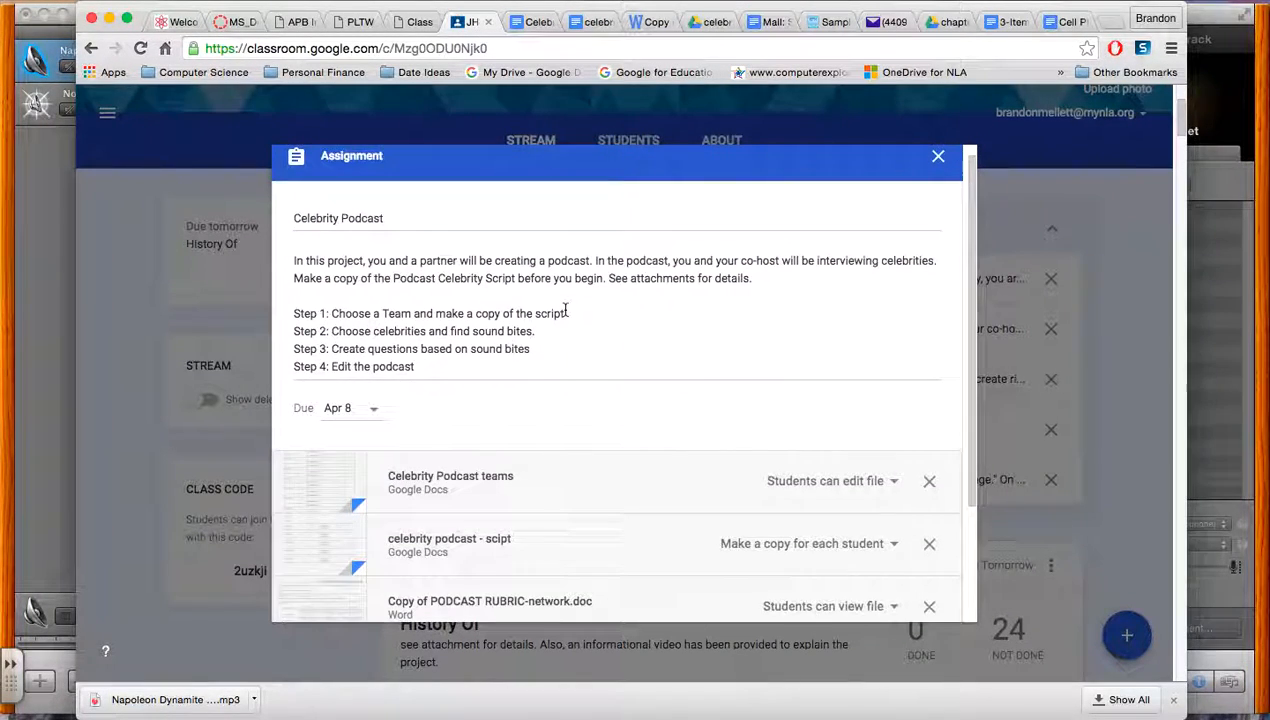
scroll(566, 312, down, 1)
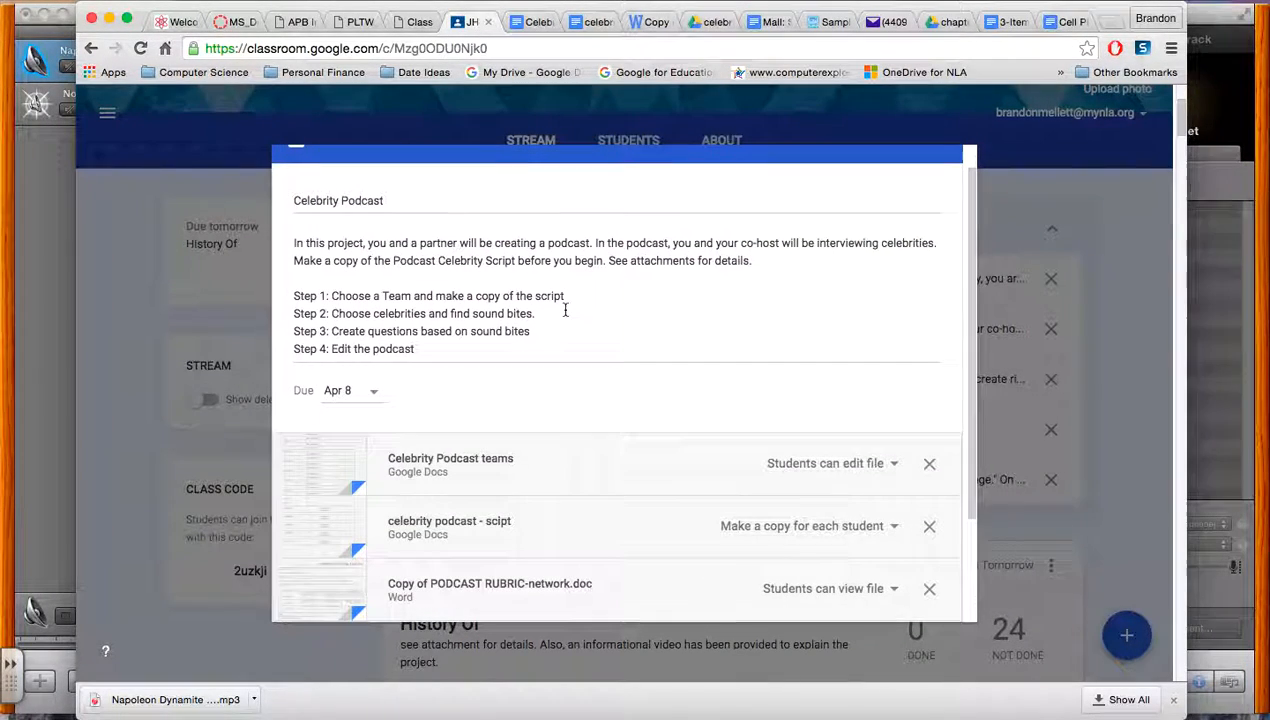
click(642, 298)
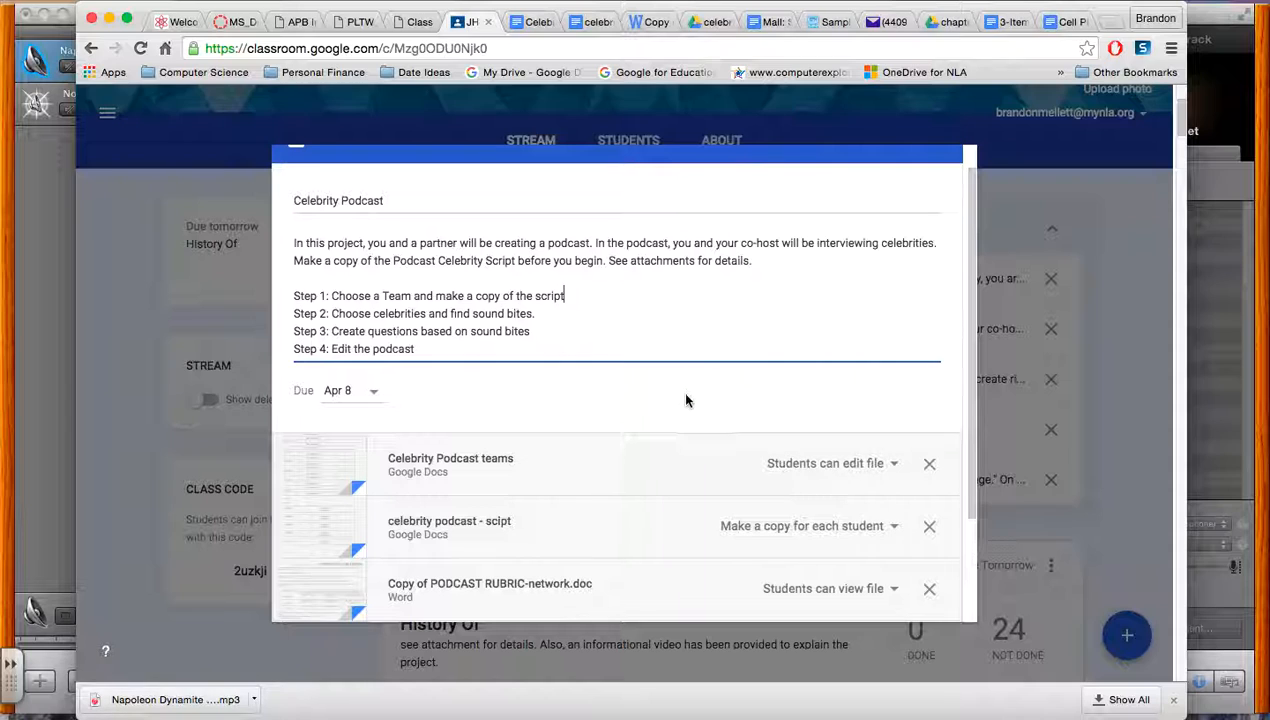
scroll(686, 400, down, 1)
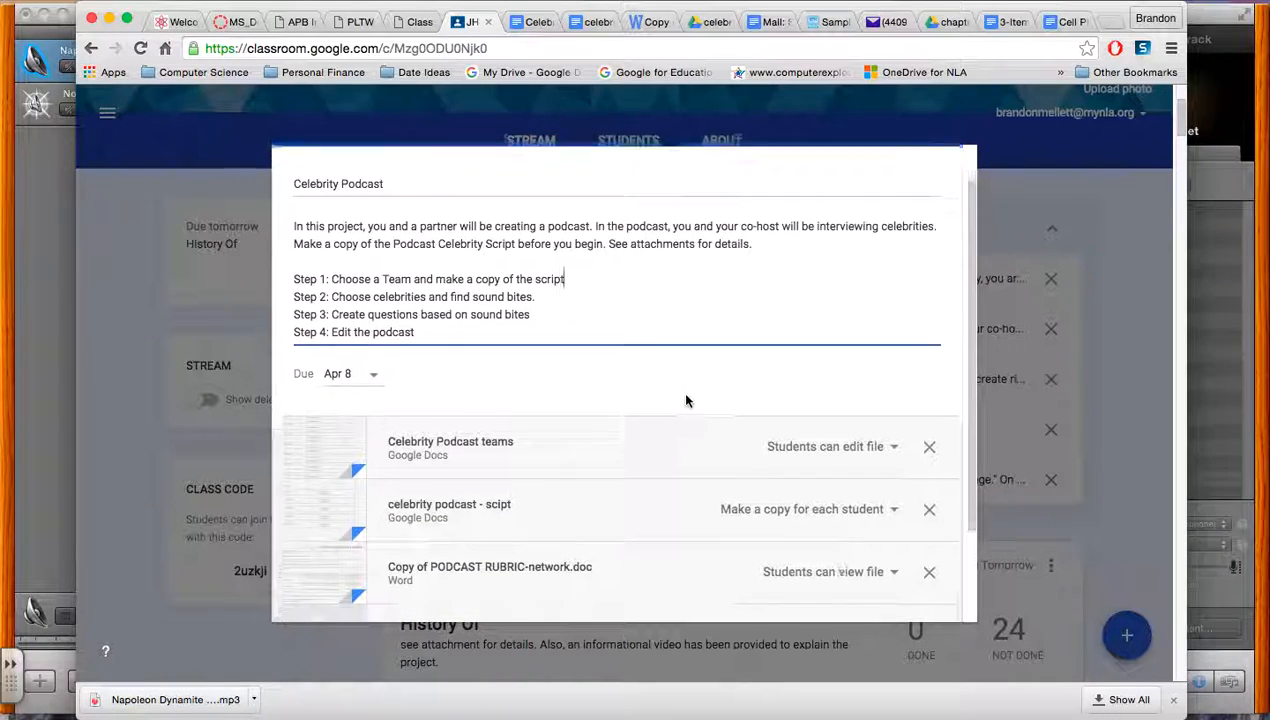
scroll(686, 400, up, 2)
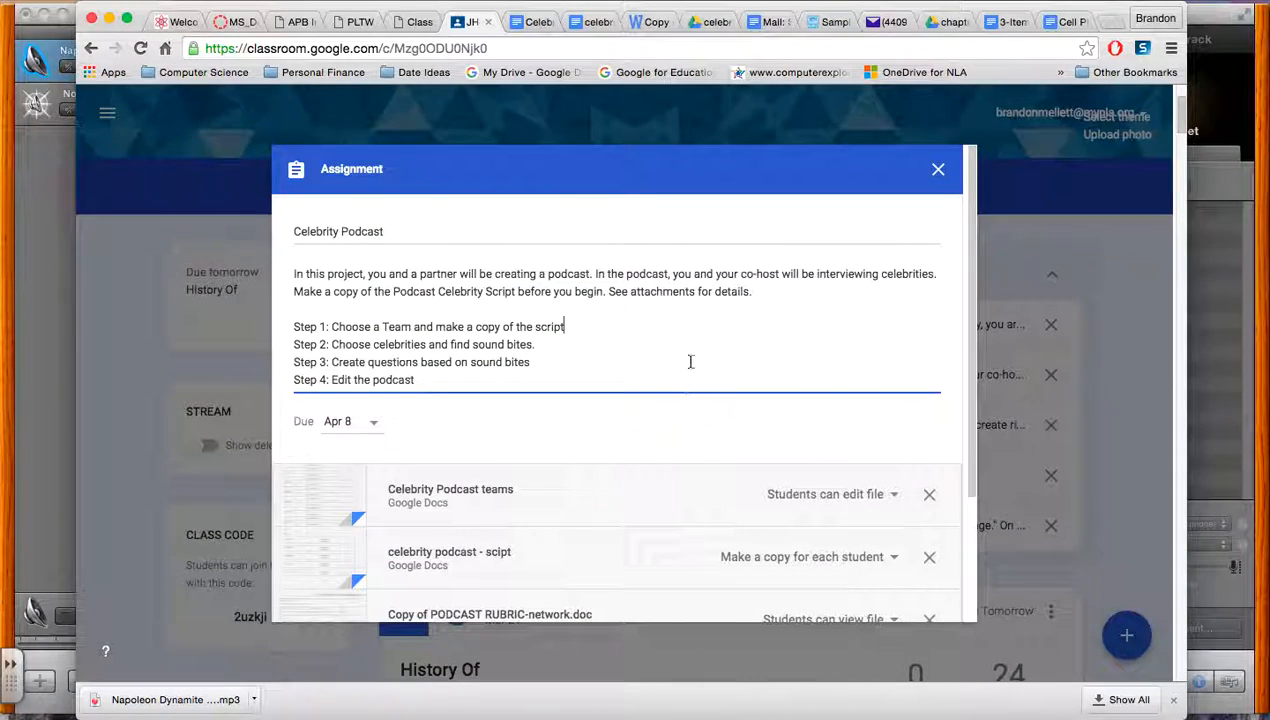